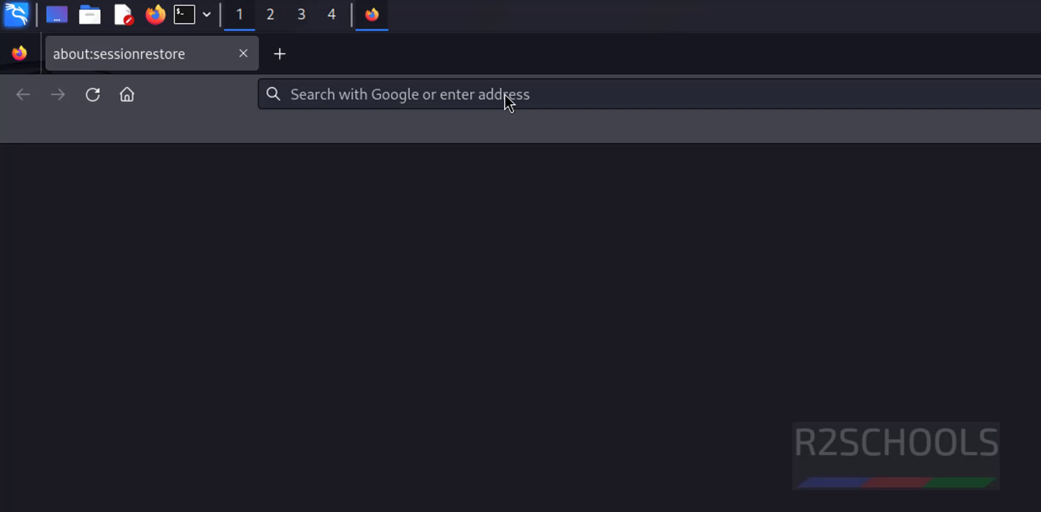
Load splunk.com in Firefox to reach the Splunk homepage.
text(splunk)
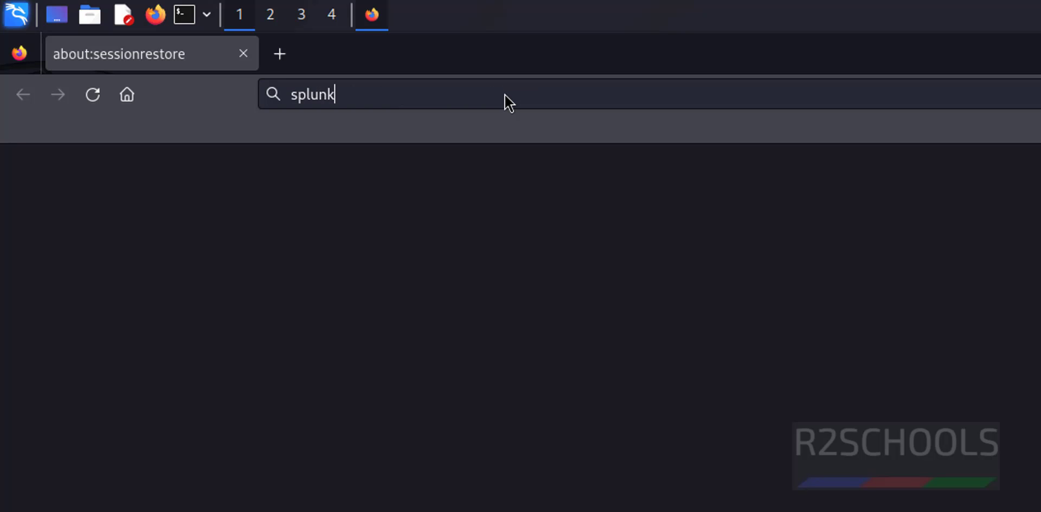
text(.com)
key(Return)
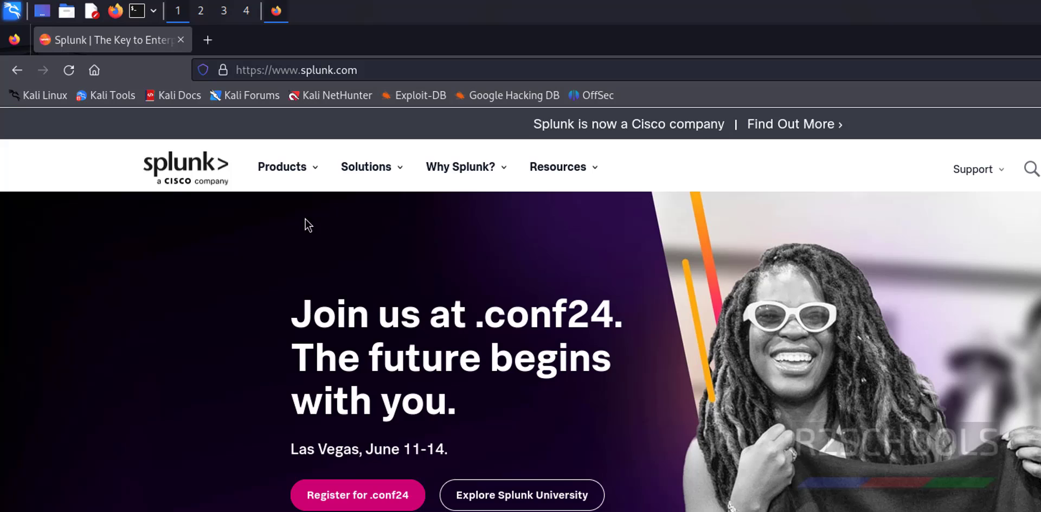
Open Products > Free Trials & Downloads and scroll down to the Splunk Enterprise listing.
click(295, 166)
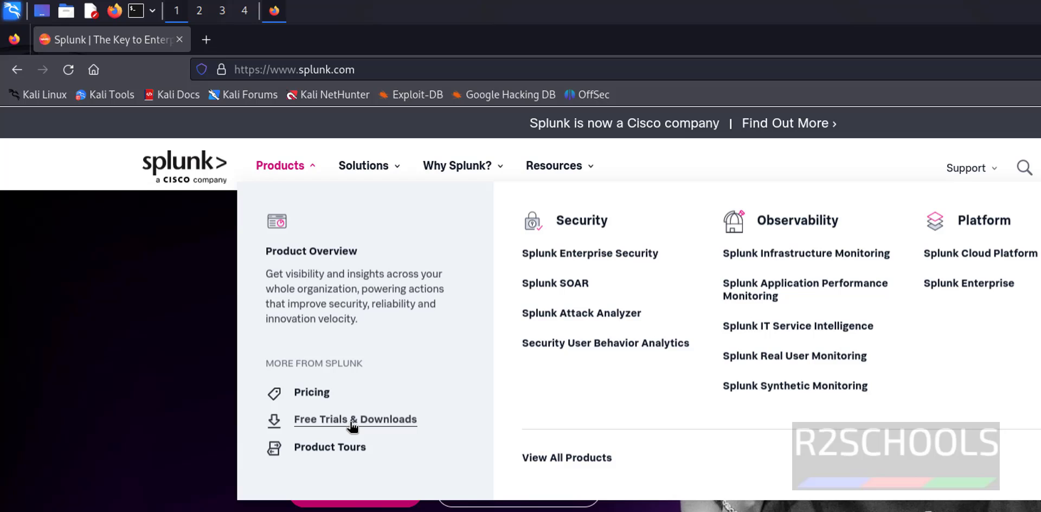
click(352, 421)
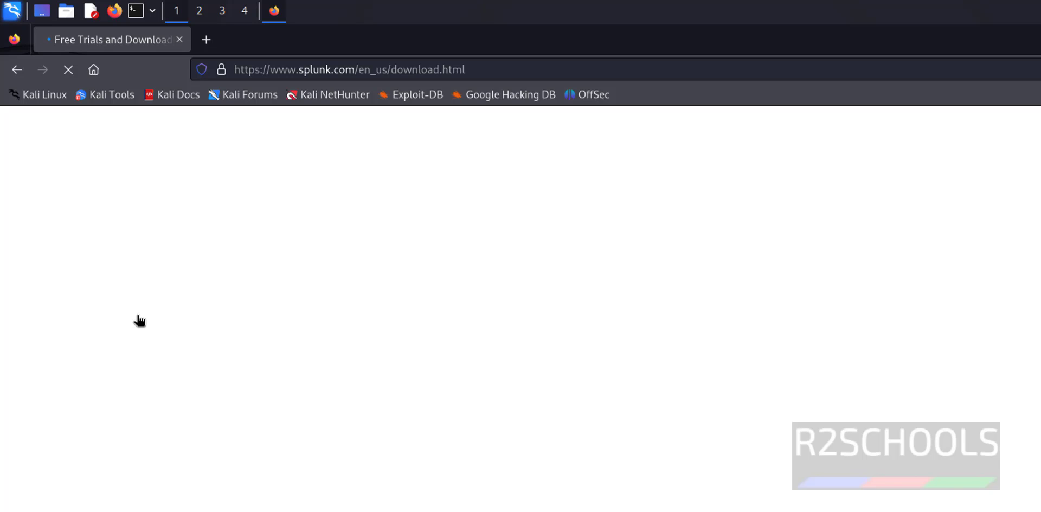
scroll(255, 380, down, 3)
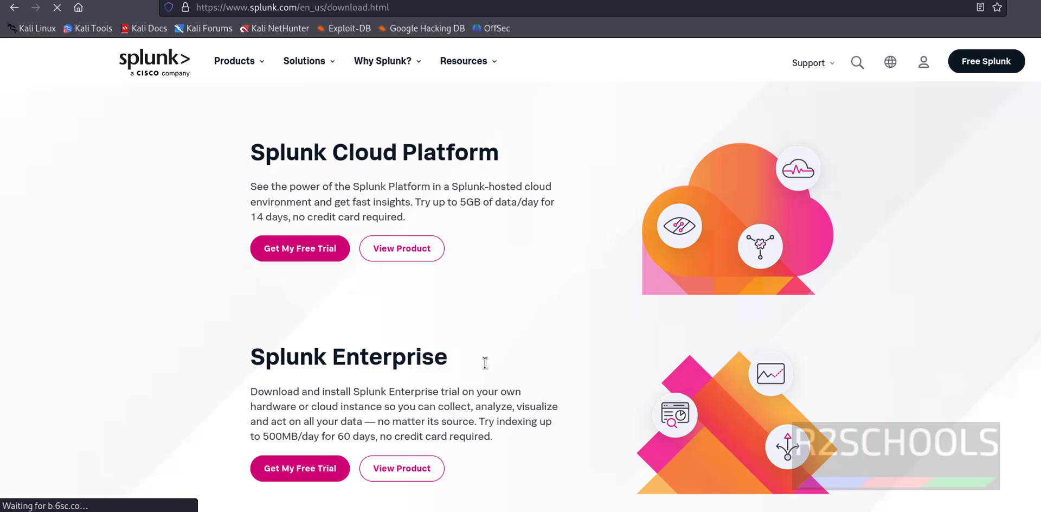
scroll(485, 362, down, 3)
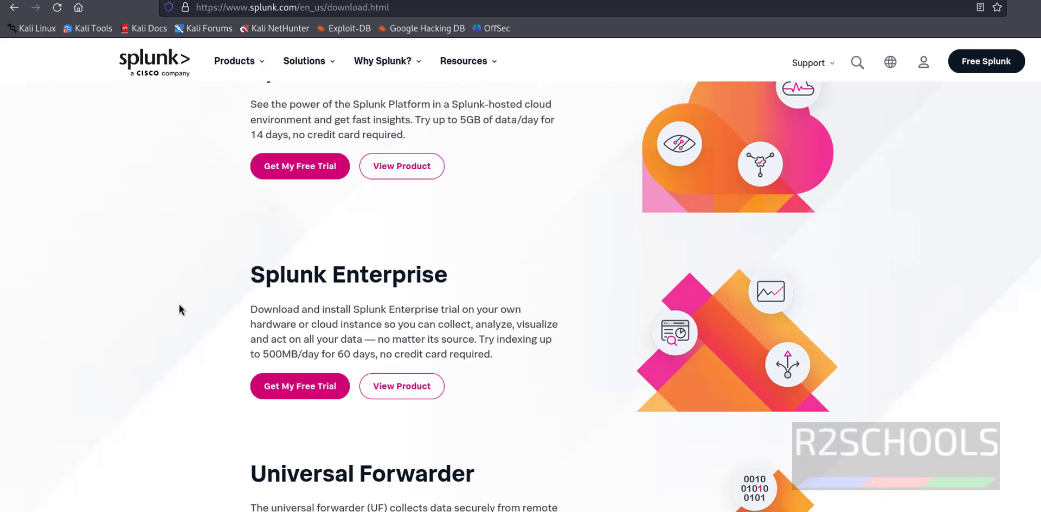
click(281, 394)
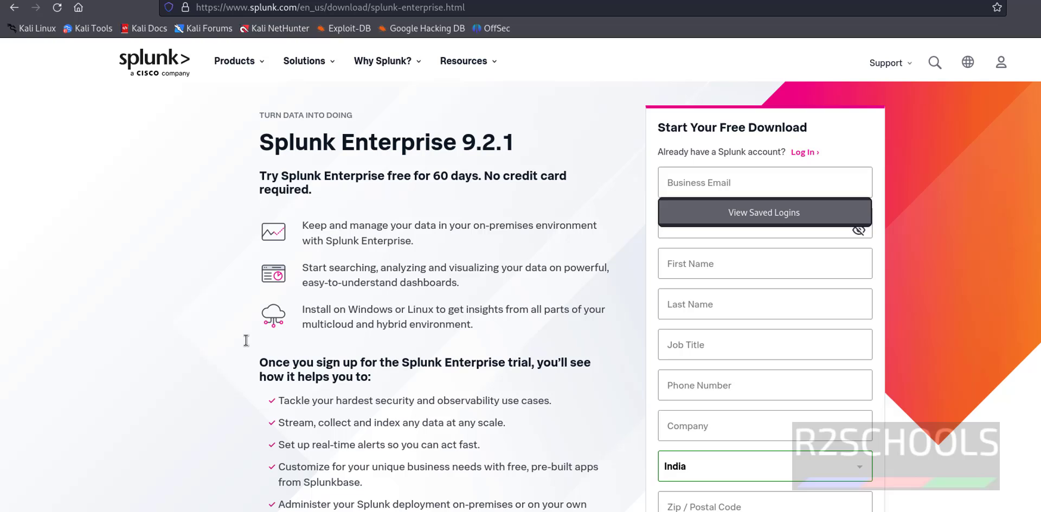
click(540, 142)
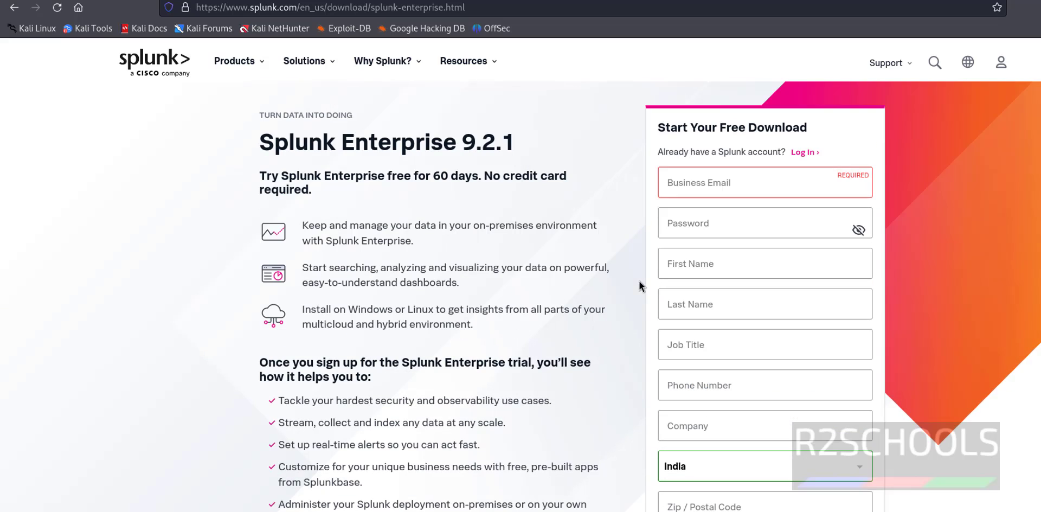
scroll(687, 311, down, 3)
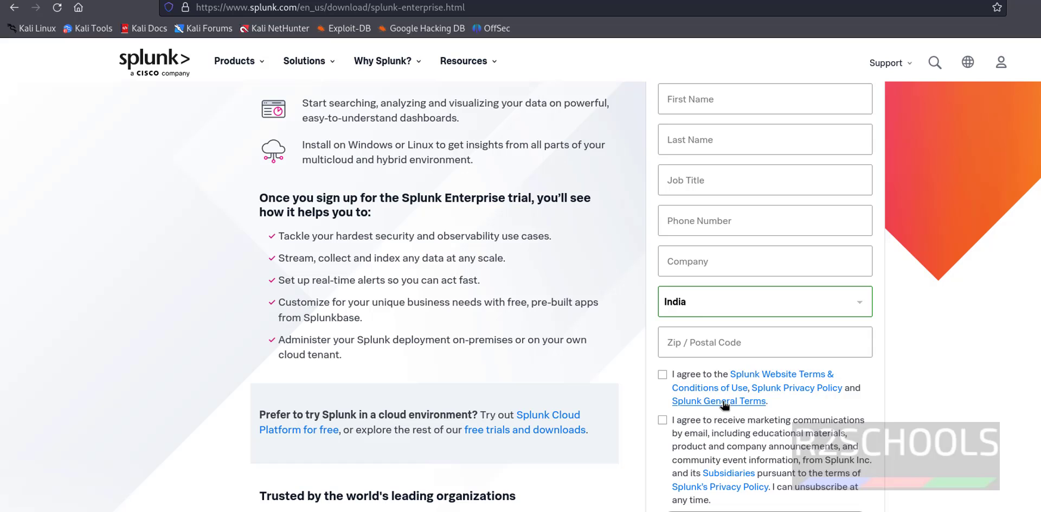
scroll(807, 408, down, 3)
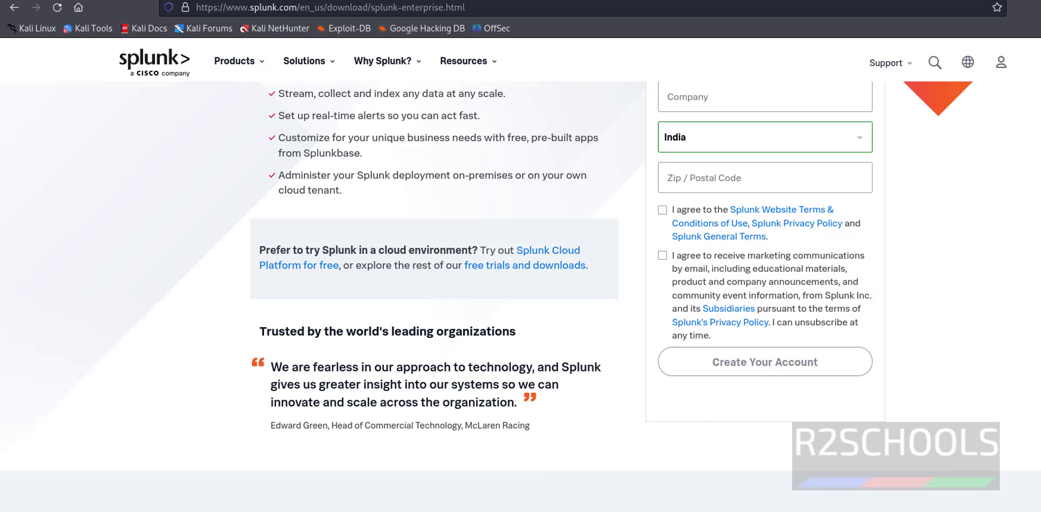
click(658, 486)
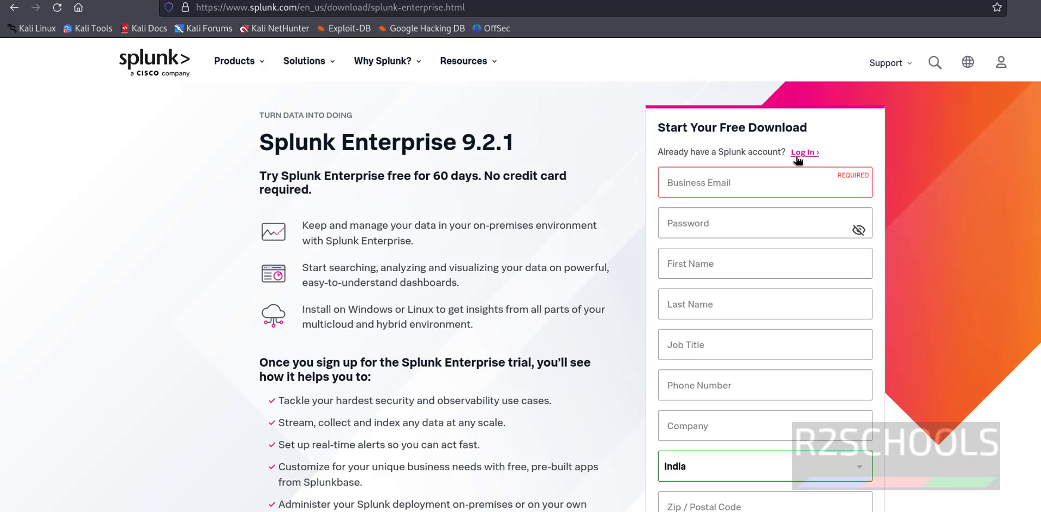
Sign in to the Splunk account as user ABC with its password.
click(797, 156)
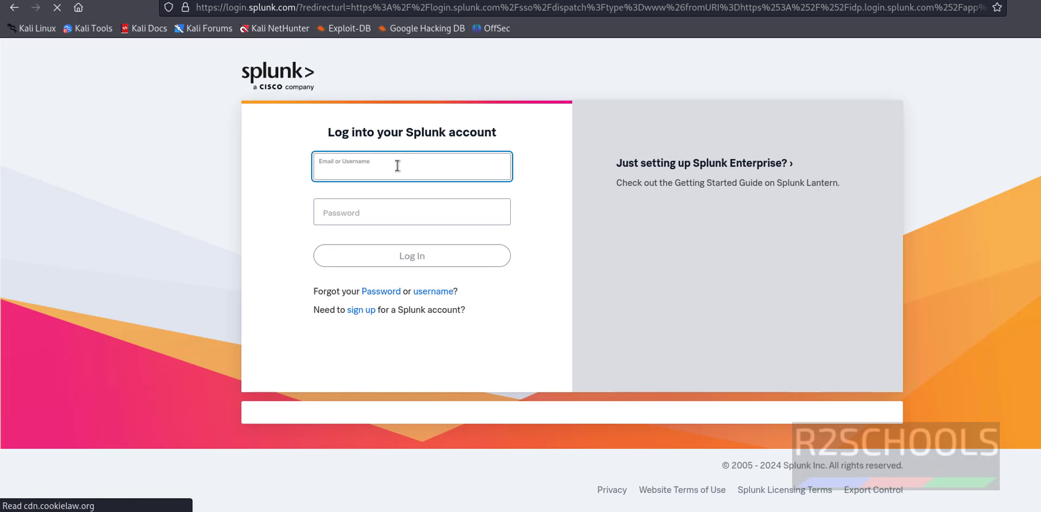
text(ABC)
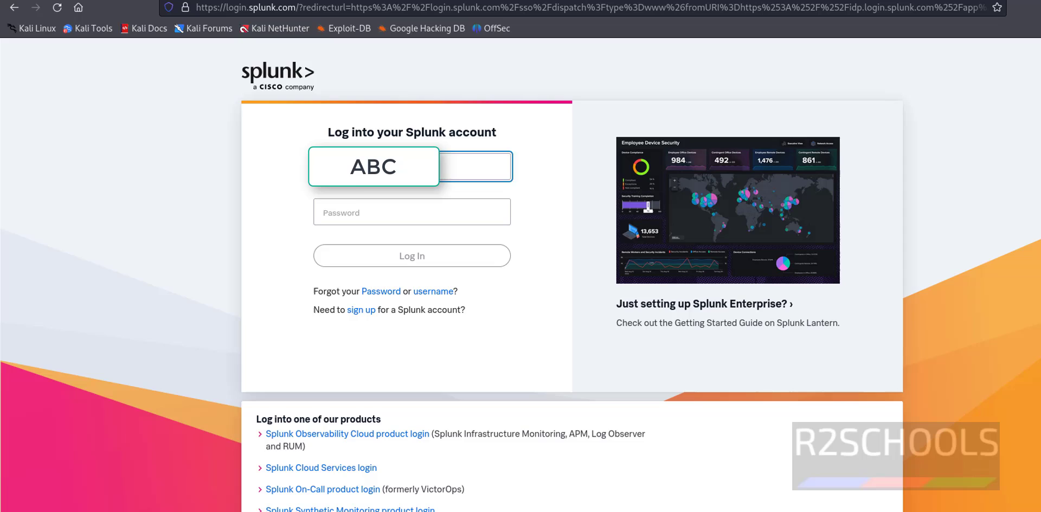
key(Tab)
text(*******)
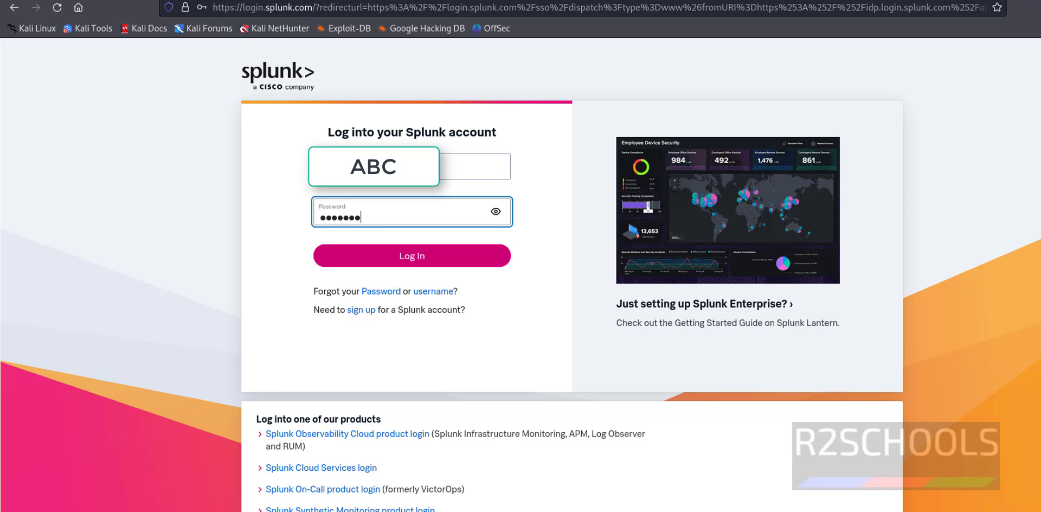
text(******)
key(Return)
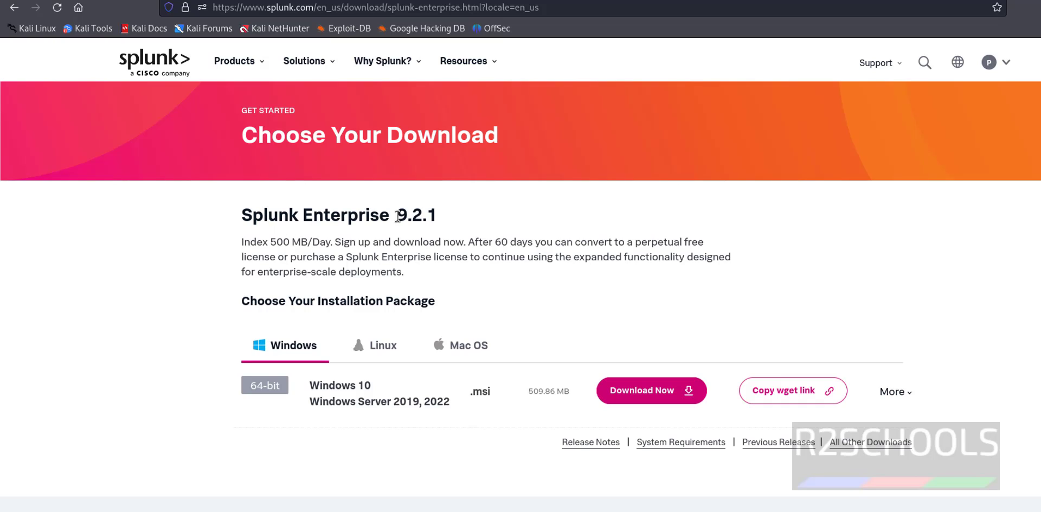
Switch to the Linux package tab for version 9.2.1 and locate the .deb row.
drag(398, 216, 433, 213)
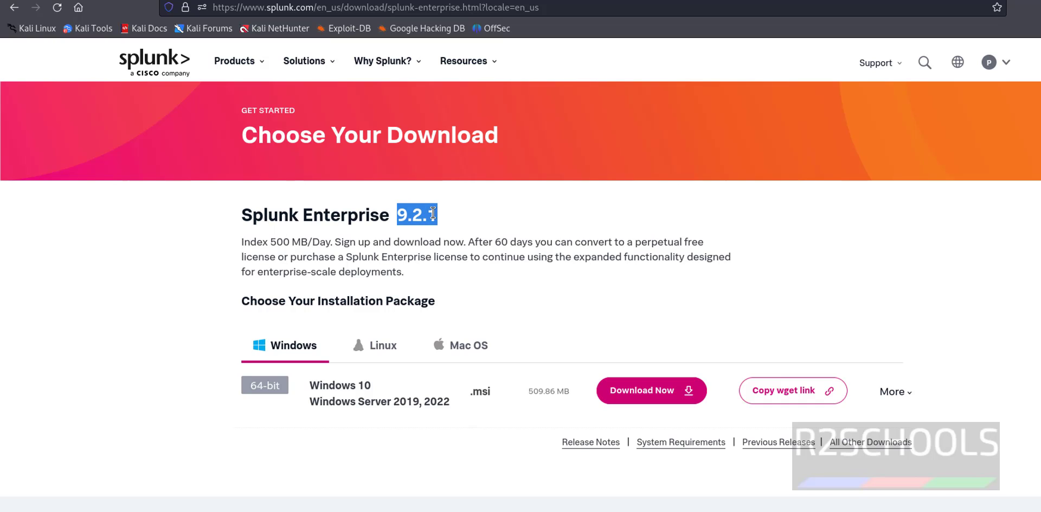
click(589, 199)
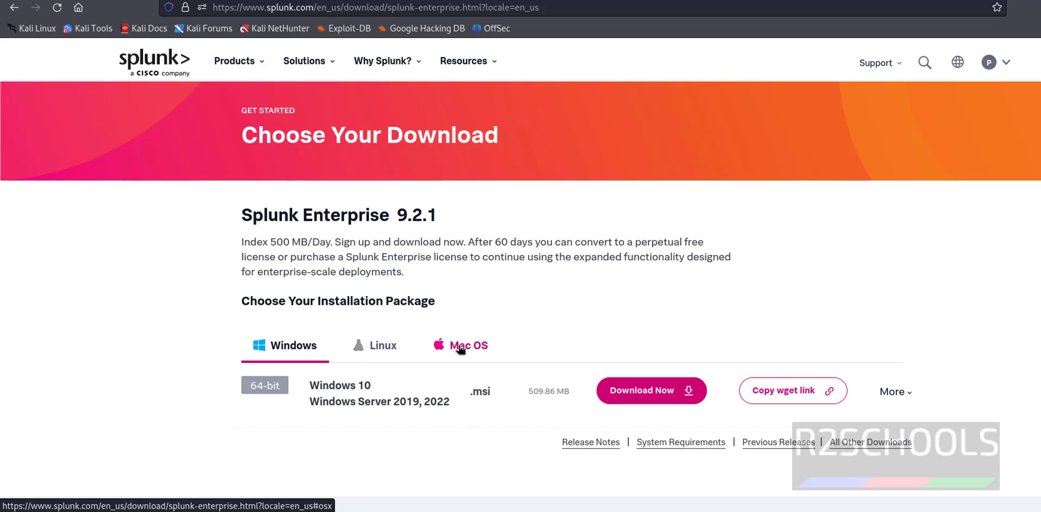
click(390, 348)
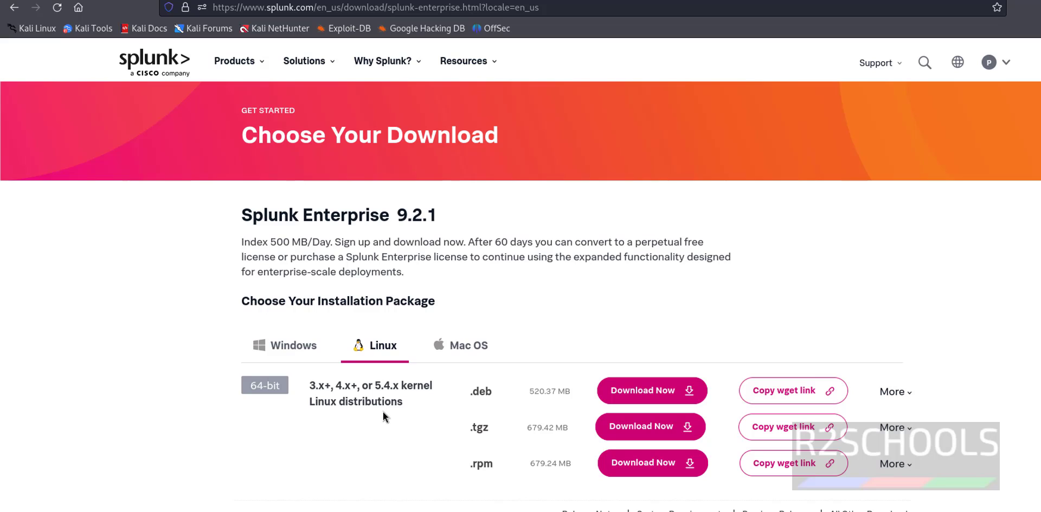
scroll(383, 412, down, 3)
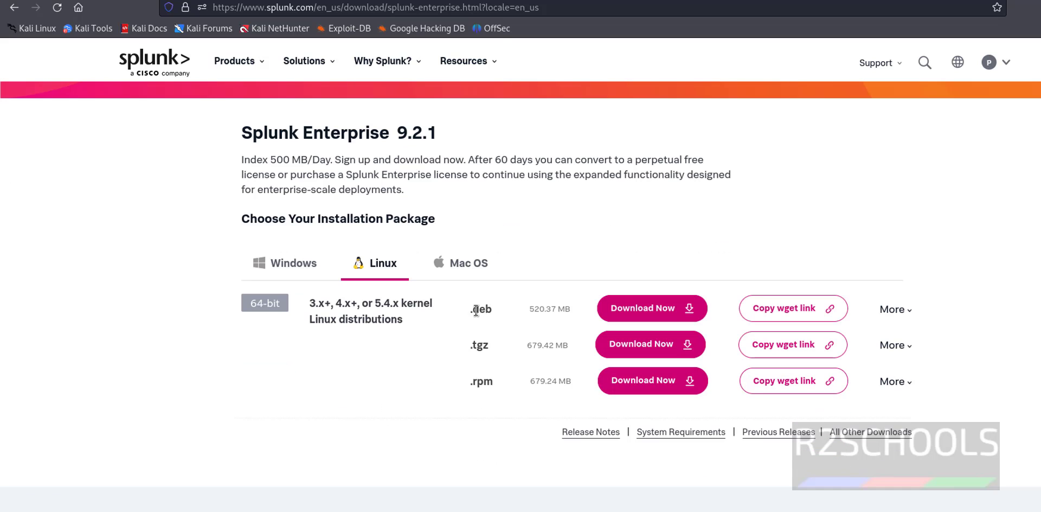
drag(469, 313, 492, 309)
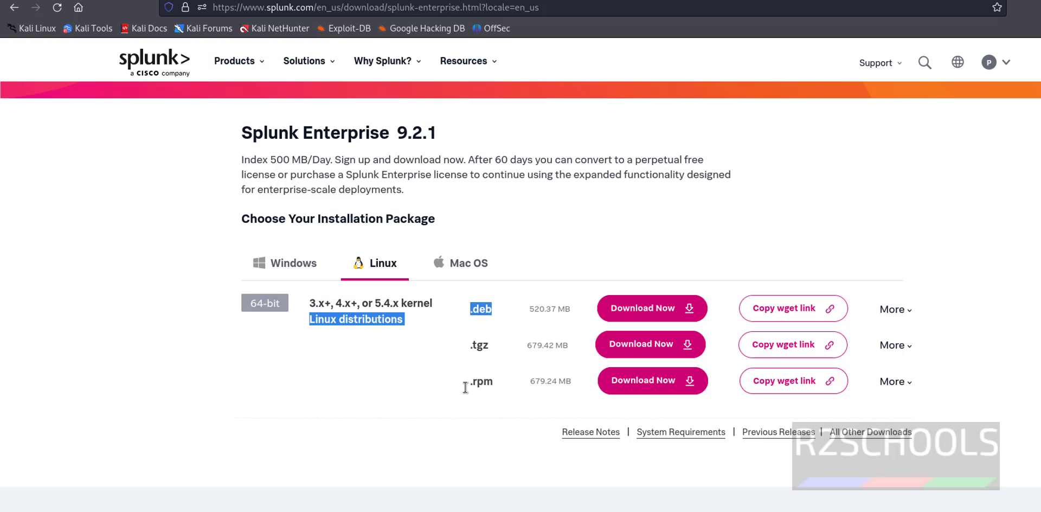
click(461, 410)
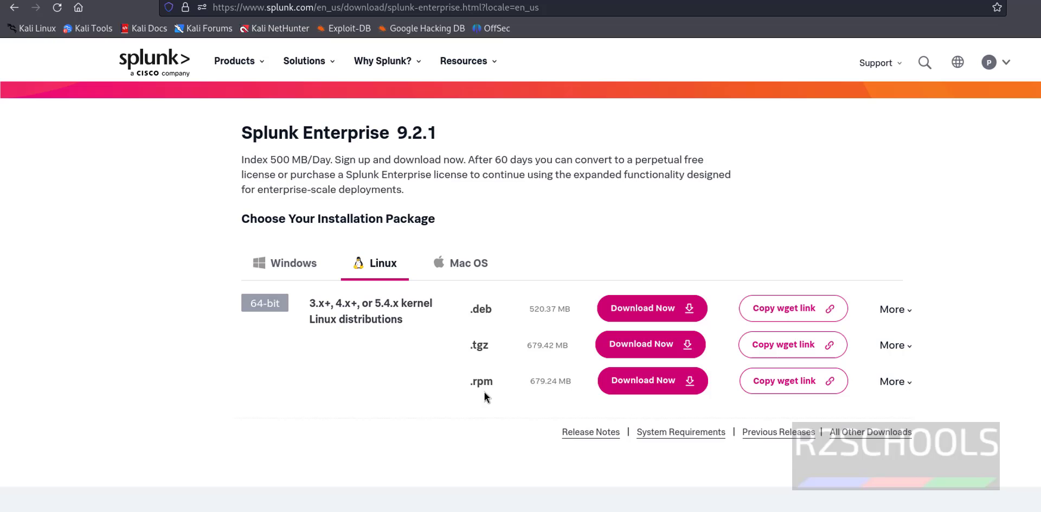
Start the Splunk Enterprise 9.2.1 .deb download and check its progress in the downloads panel.
click(639, 313)
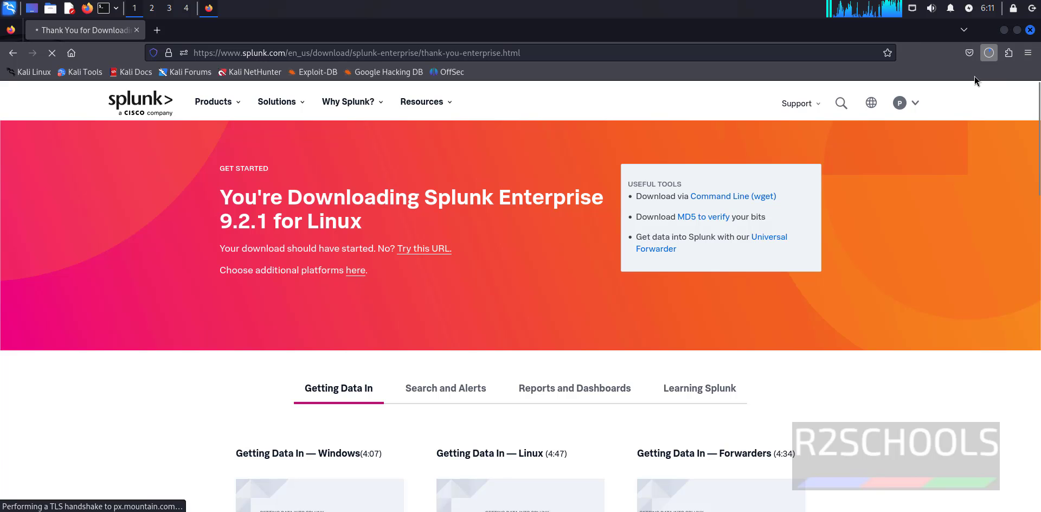
click(989, 57)
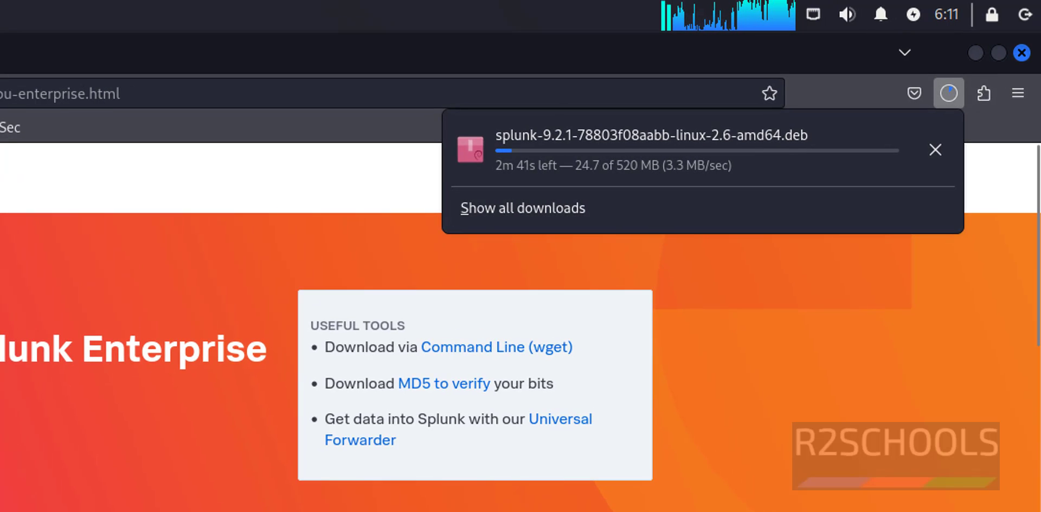
key(Escape)
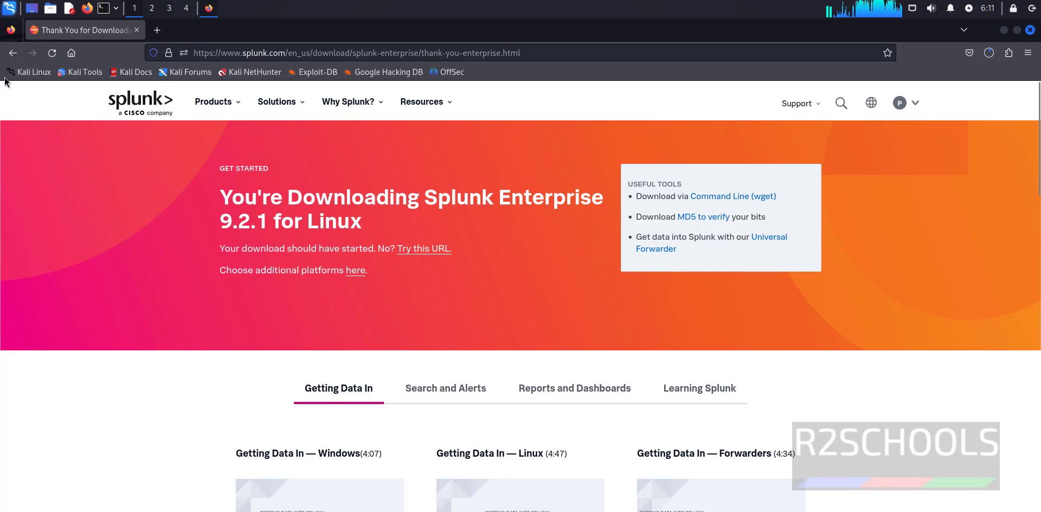
Browse the Previous Releases Linux packages, then confirm the 520 MB .deb download completed.
click(13, 56)
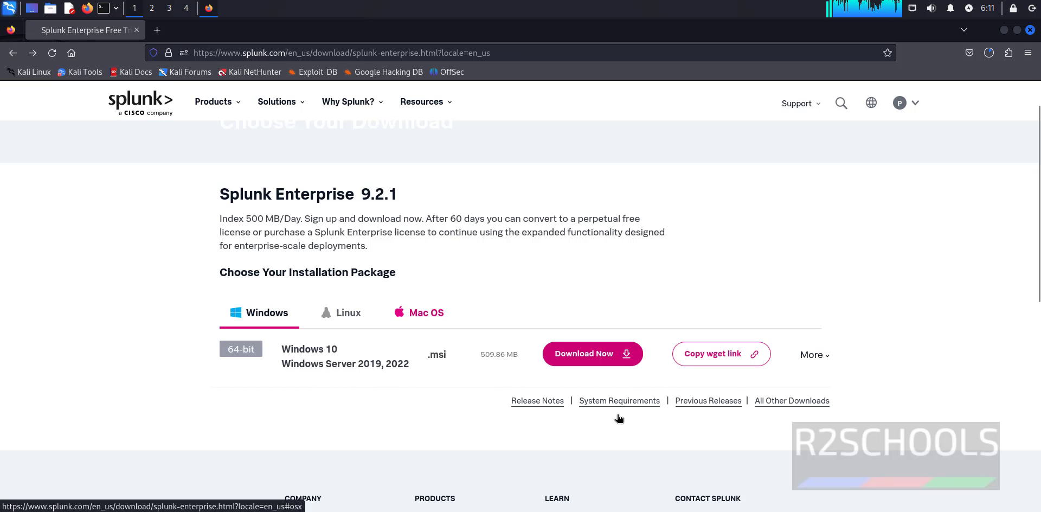
click(693, 402)
scroll(52, 288, down, 2)
scroll(52, 289, down, 5)
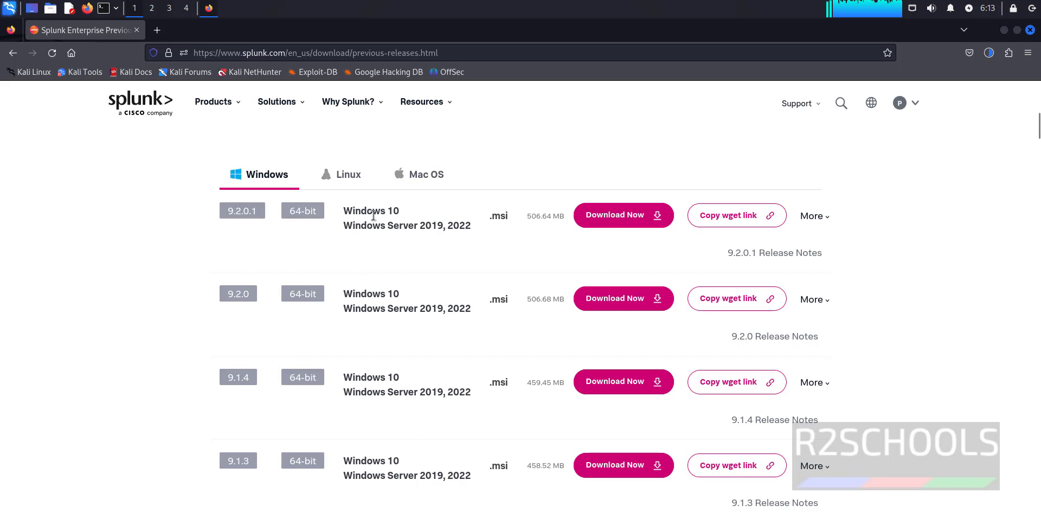
click(343, 174)
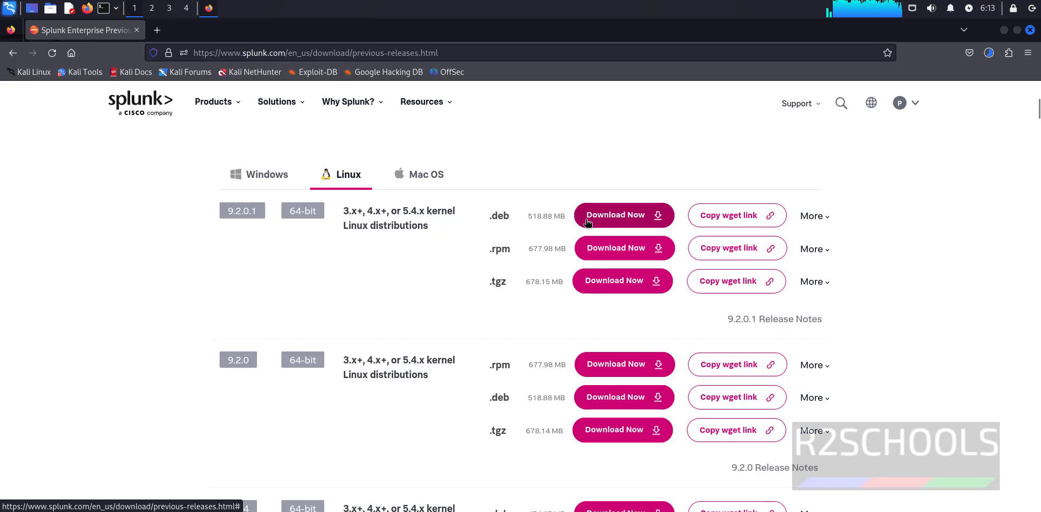
scroll(345, 307, up, 10)
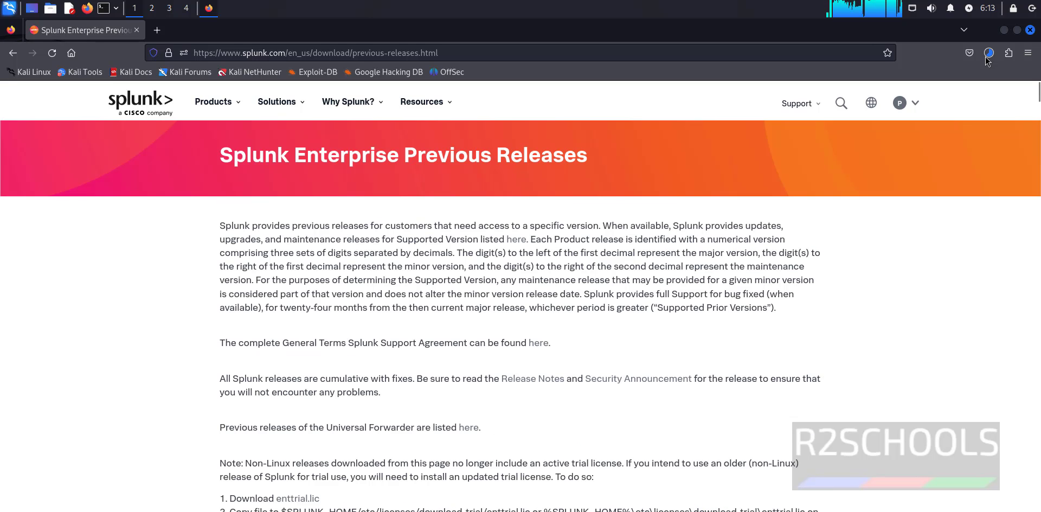
click(987, 55)
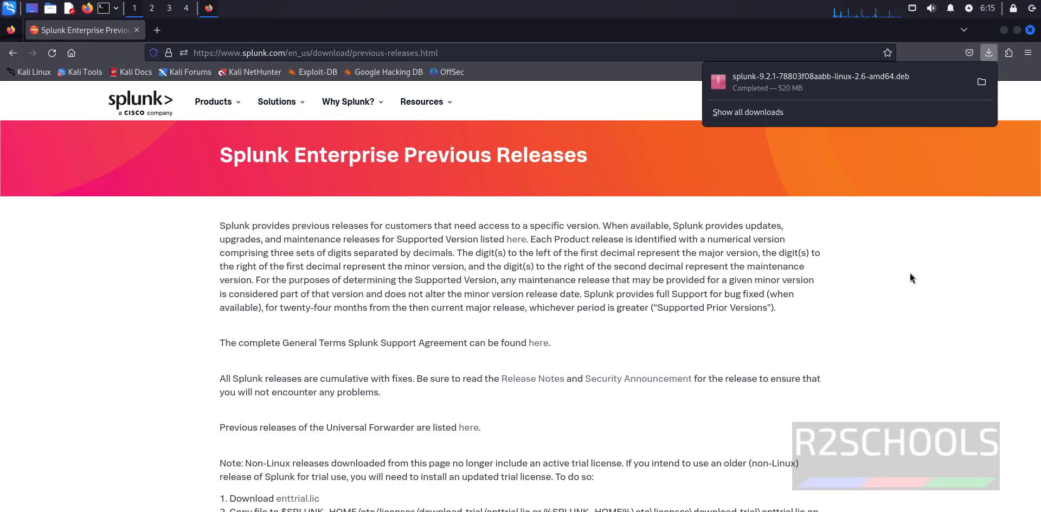
Open a terminal, move into the Downloads folder and list its files.
click(206, 305)
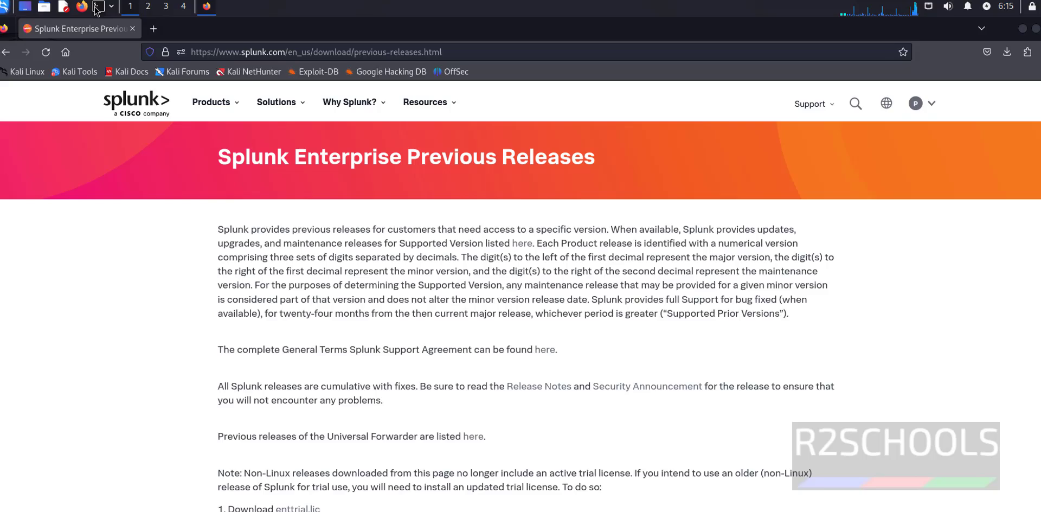
click(96, 7)
text(cd D)
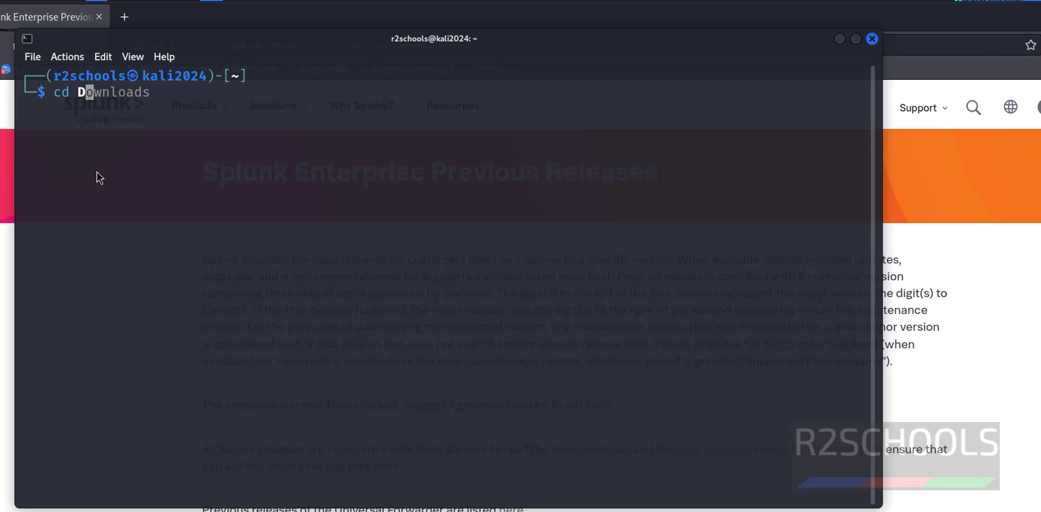
text(ow)
key(Tab)
key(Return)
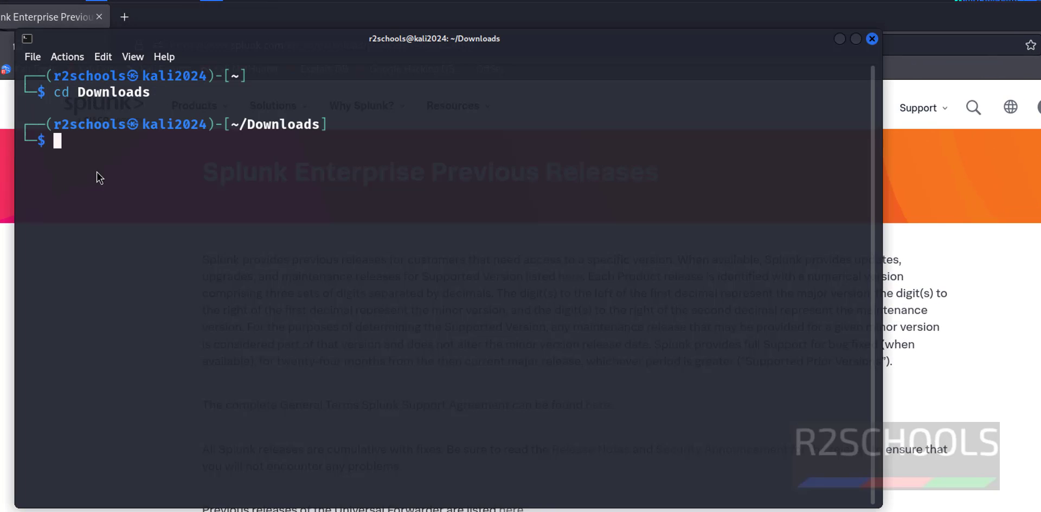
text(ls)
key(Return)
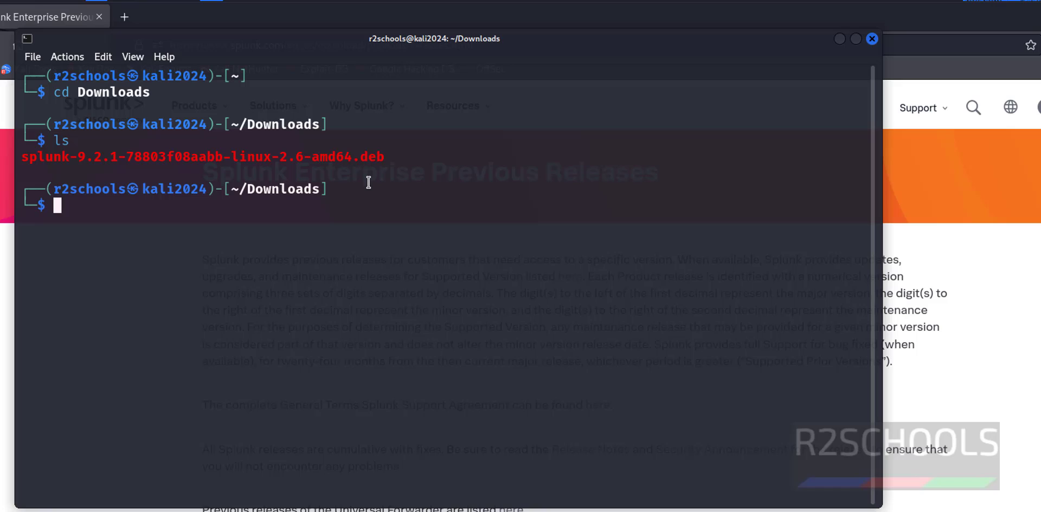
Install the Splunk 9.2.1 .deb with sudo dpkg -i, entering the sudo password.
text(sudo )
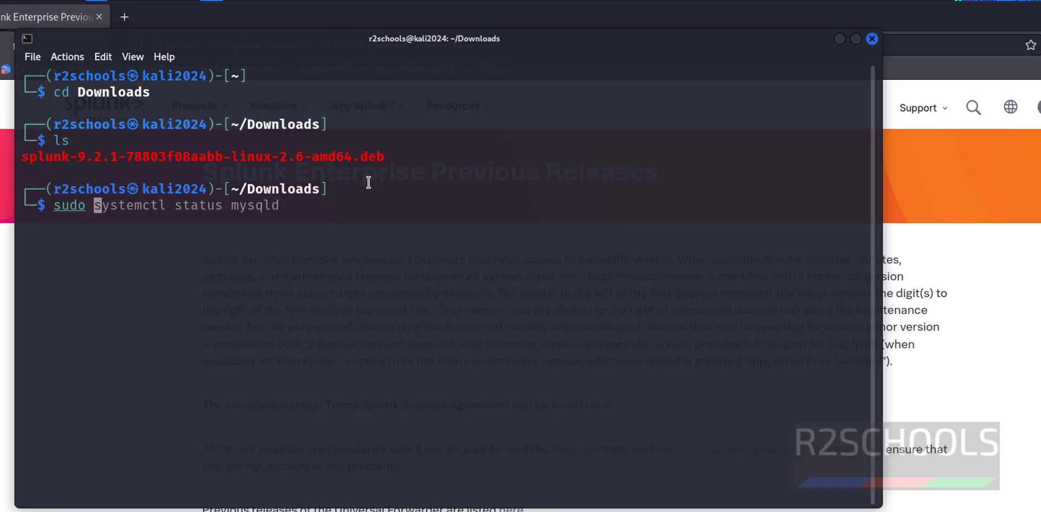
text(dpl)
key(BackSpace)
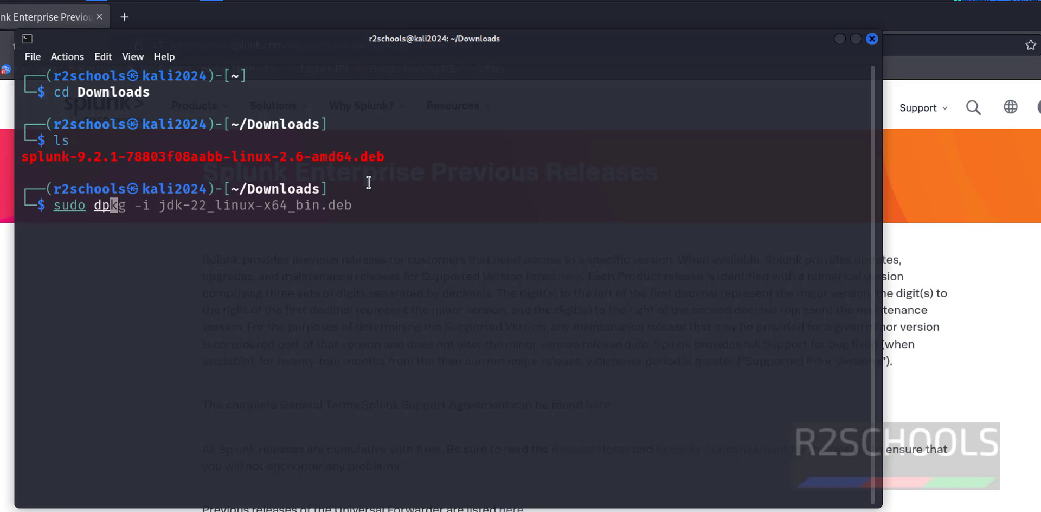
text(kg )
text(-i spl)
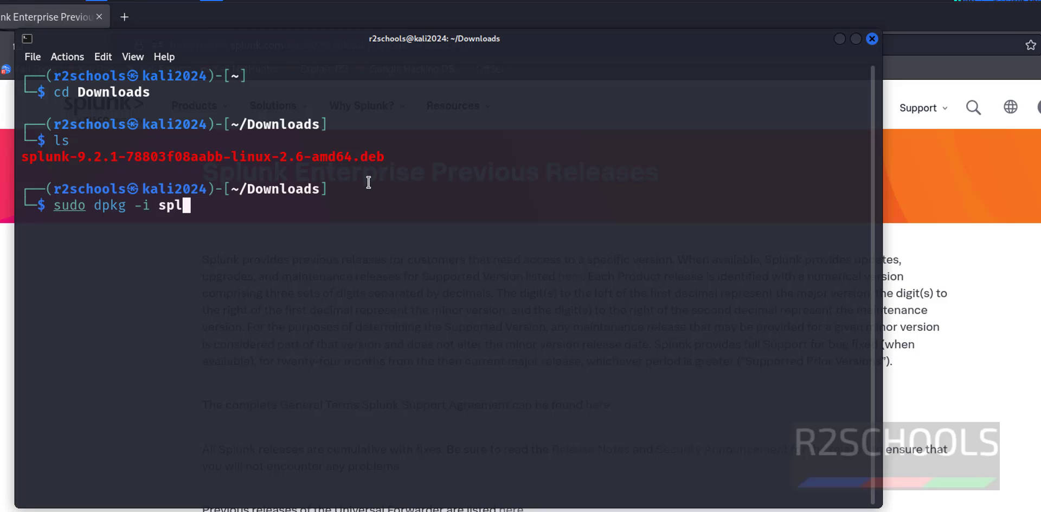
key(Tab)
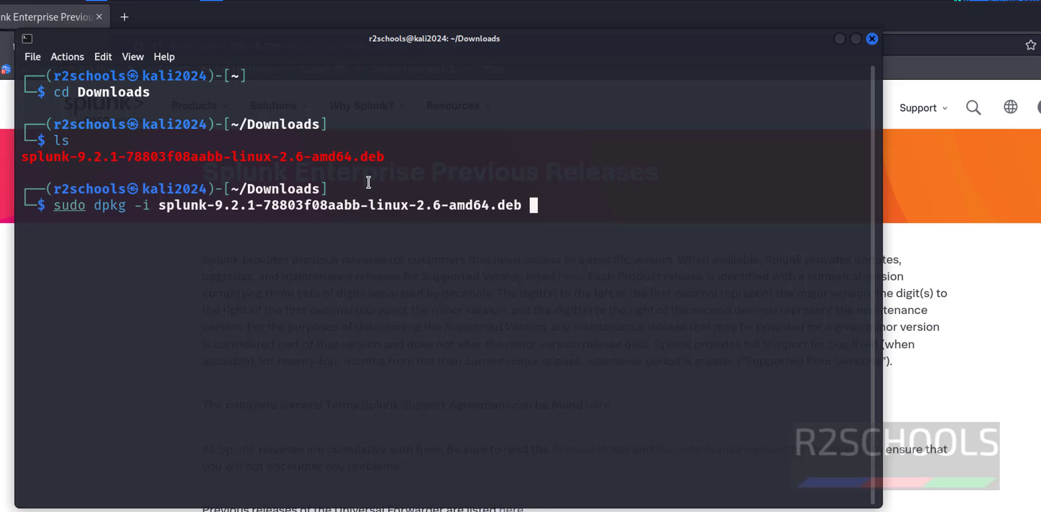
key(Return)
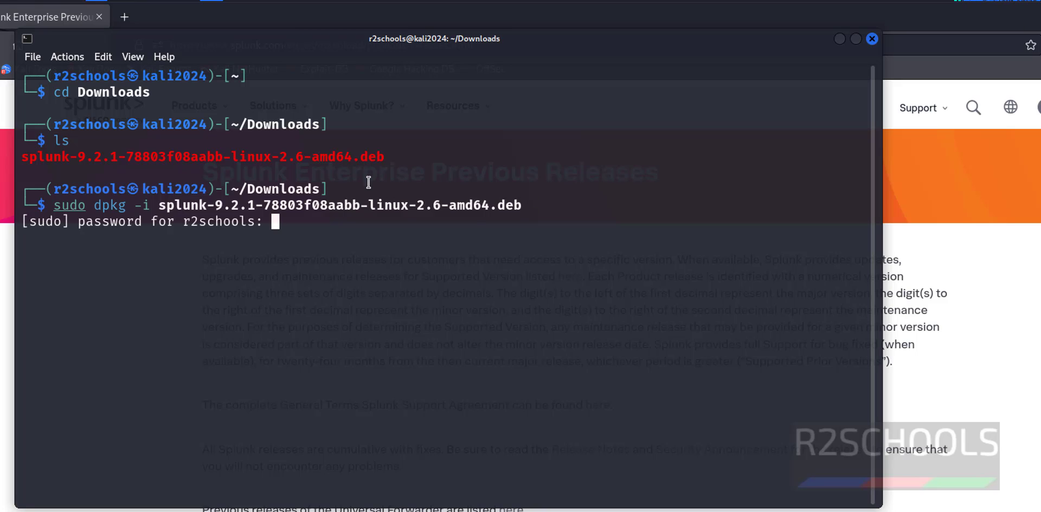
key(Return)
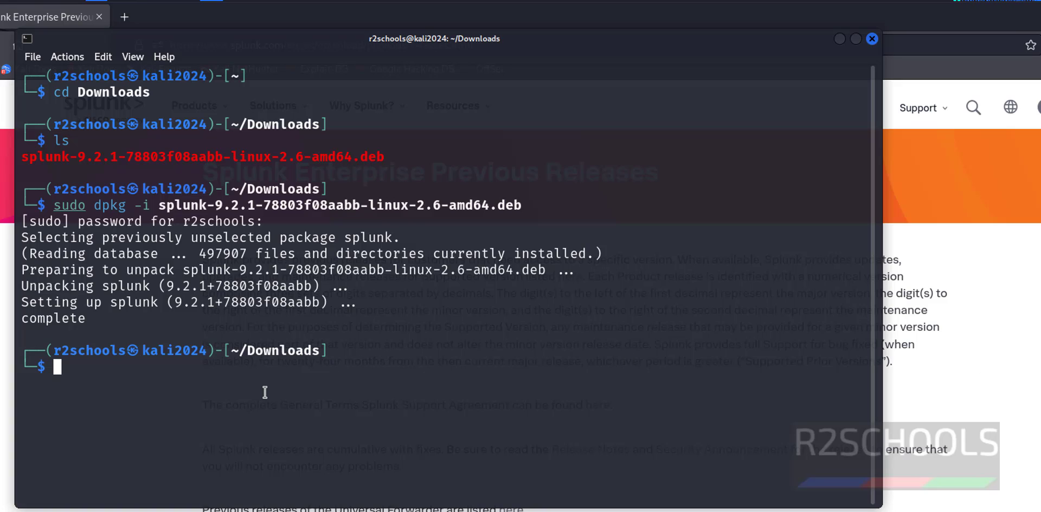
Change into /opt/splunk and list the installed Splunk directory's contents.
text(cd )
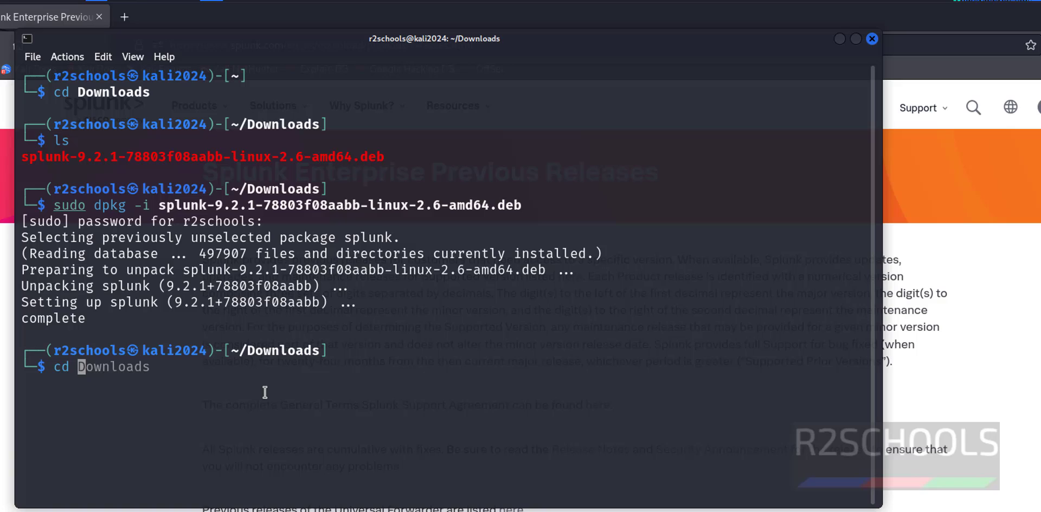
text(/opt/)
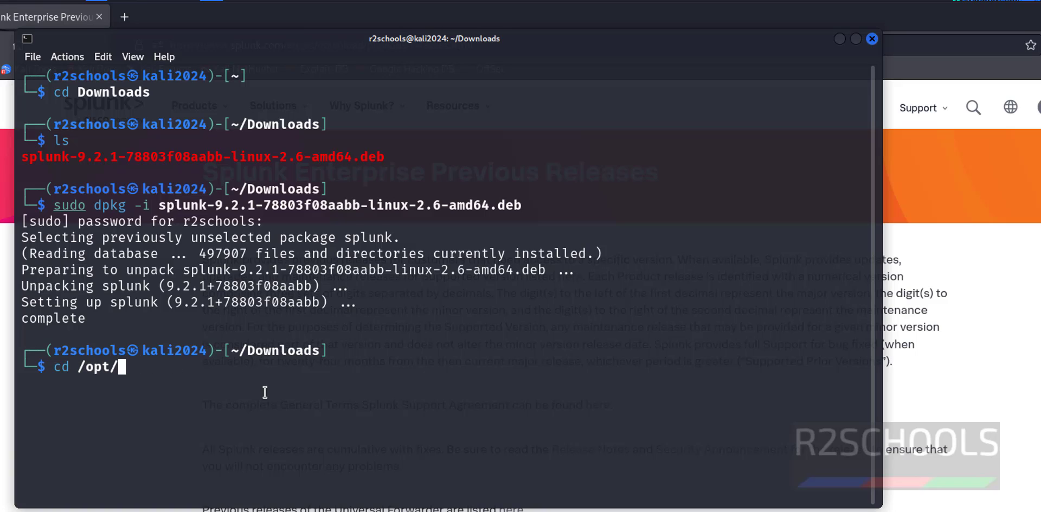
key(Return)
text(ls)
key(Return)
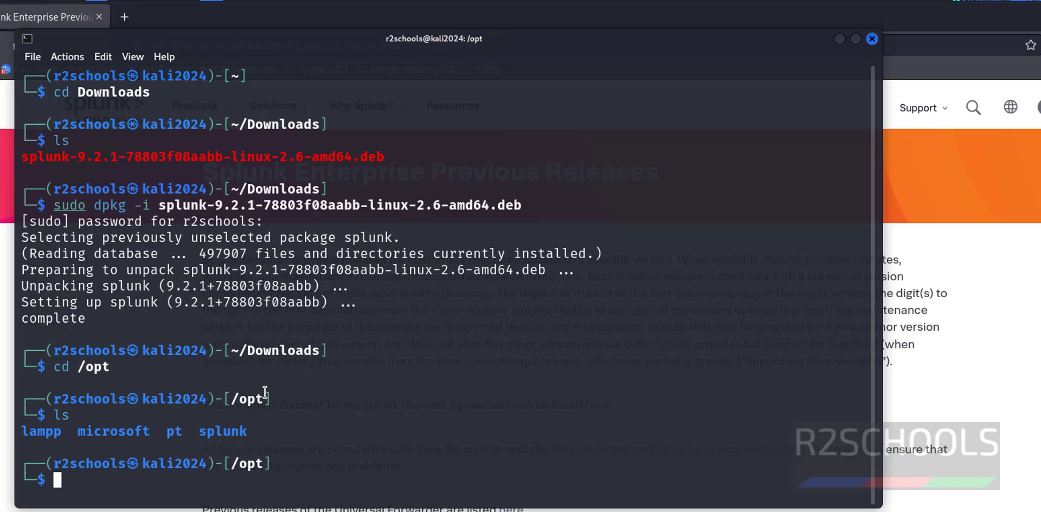
double_click(217, 428)
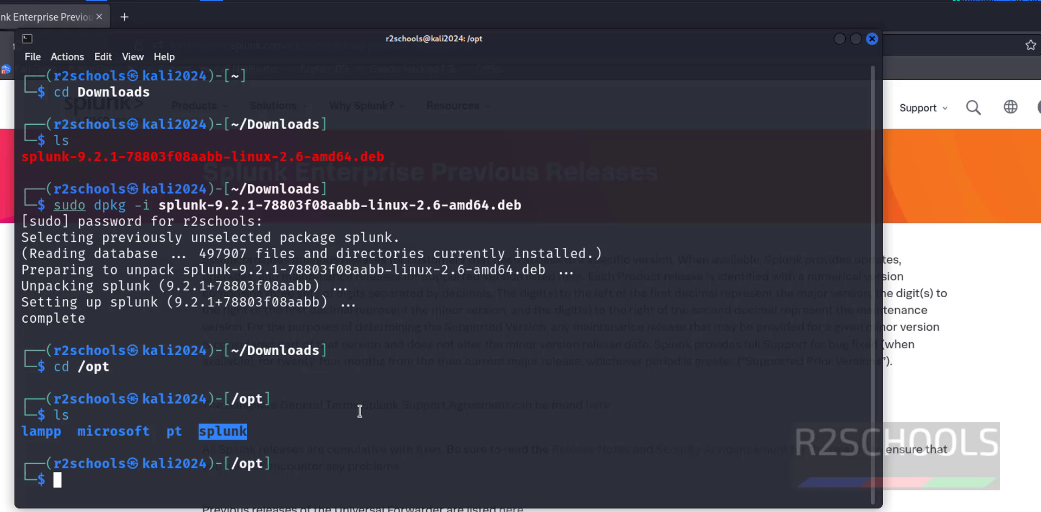
text(cd splunk/)
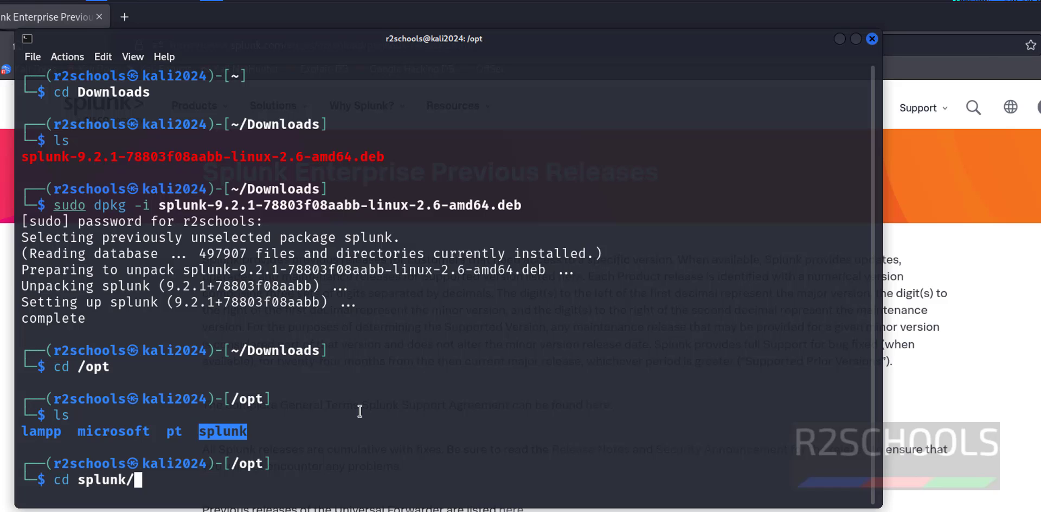
key(Return)
text(ls)
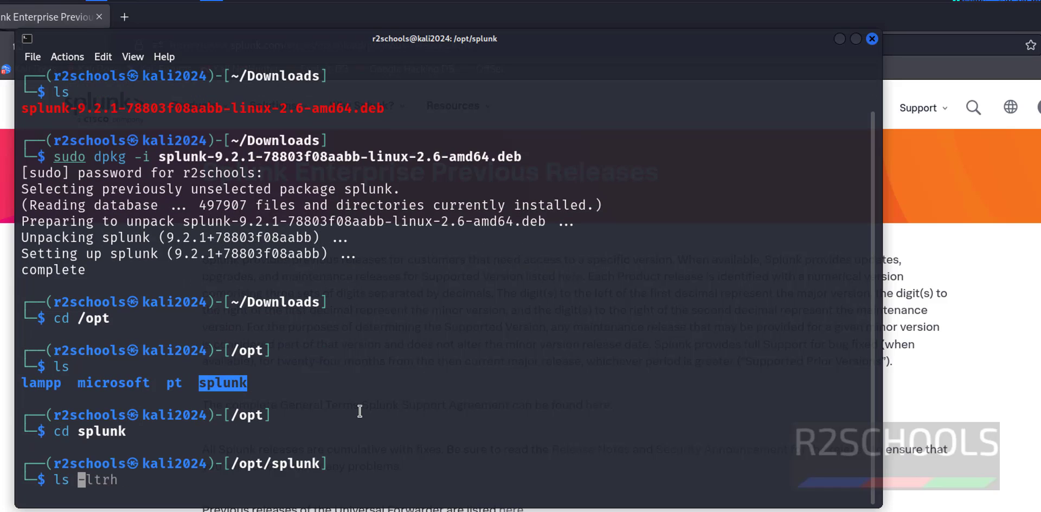
key(Return)
Clear the screen, relist the Splunk folder and change into its bin directory.
key(ctrl+l)
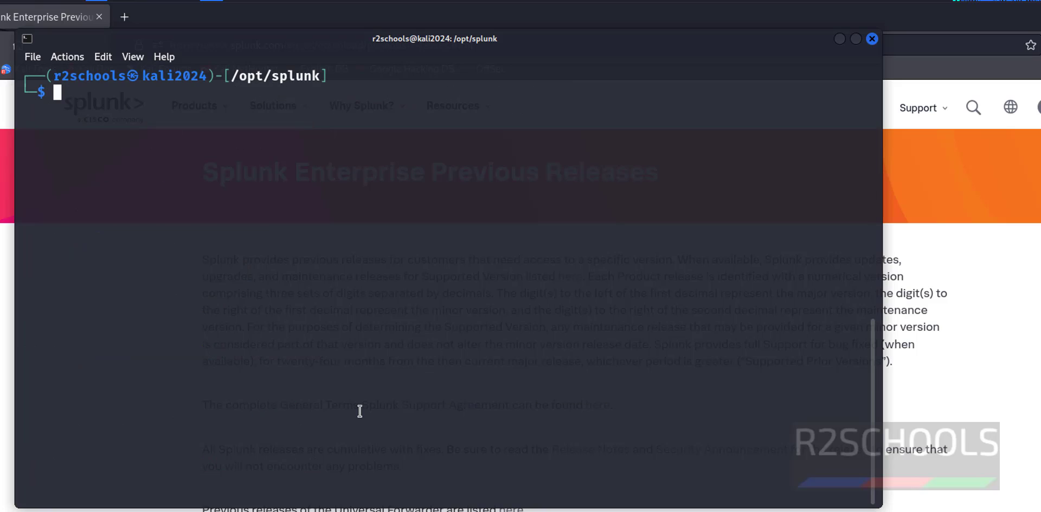
text(ls)
key(Return)
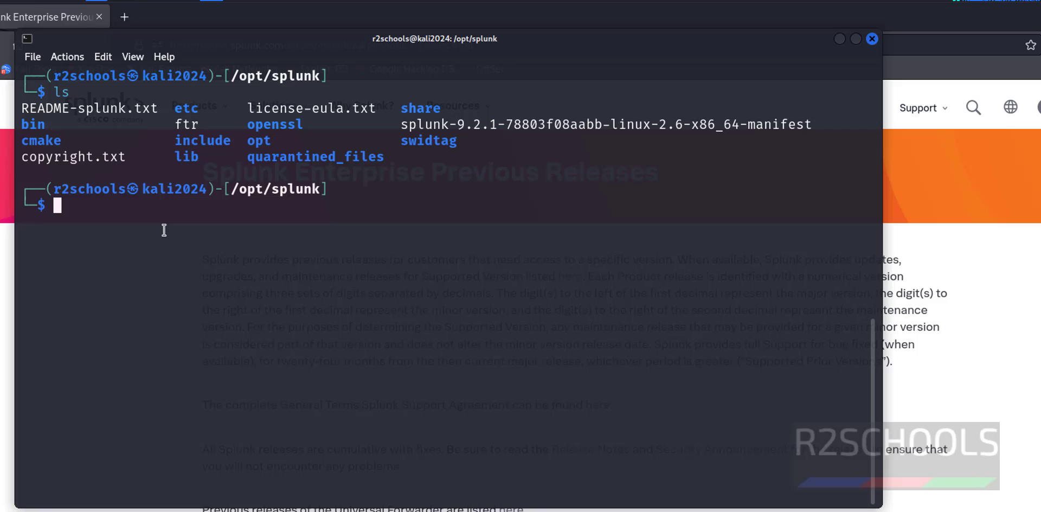
text(sudo)
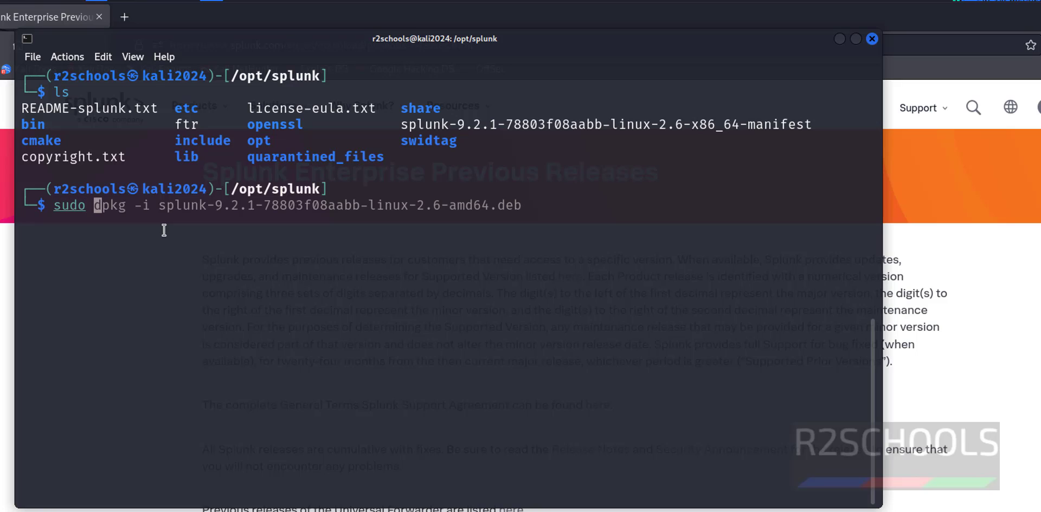
key(BackSpace)
key(BackSpace)
key(BackSpace)
text(cd)
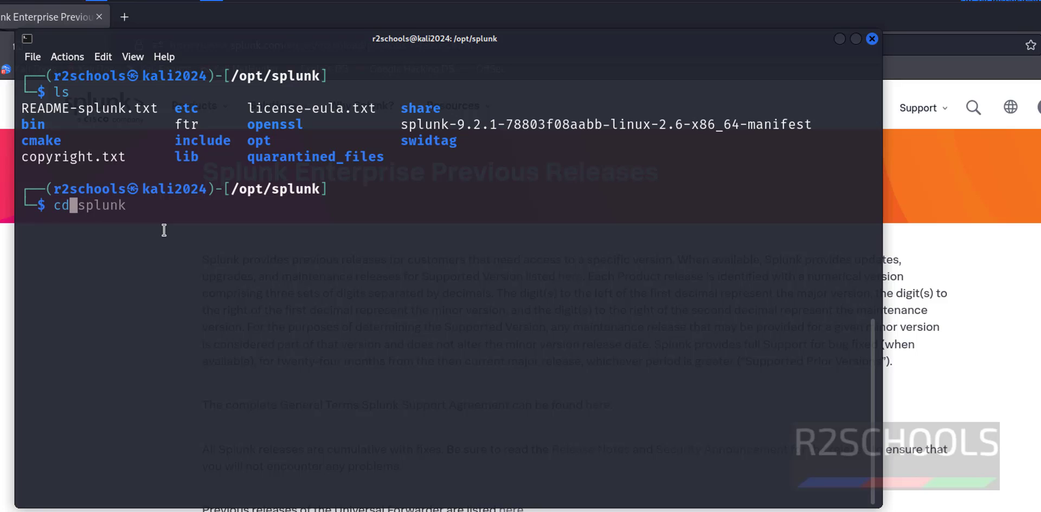
text( bin)
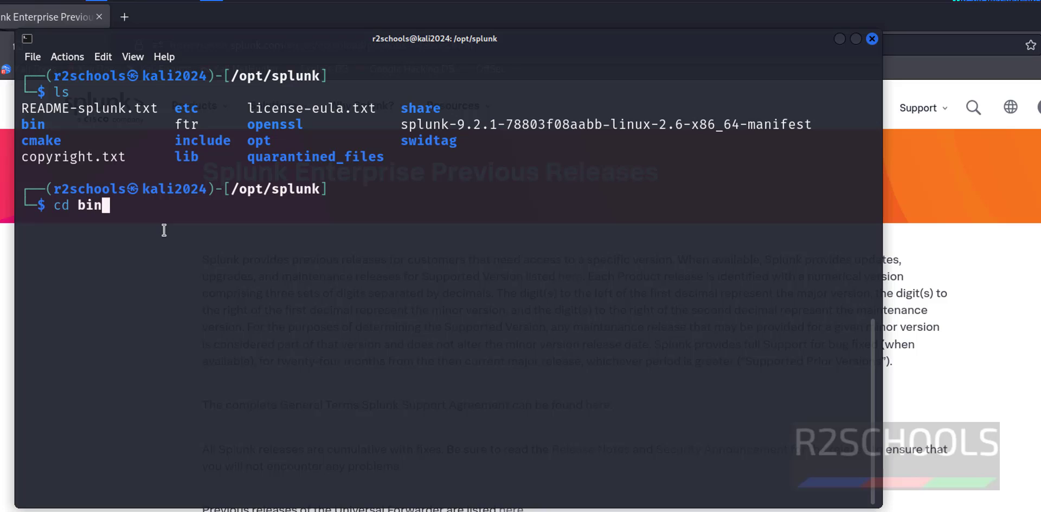
key(Return)
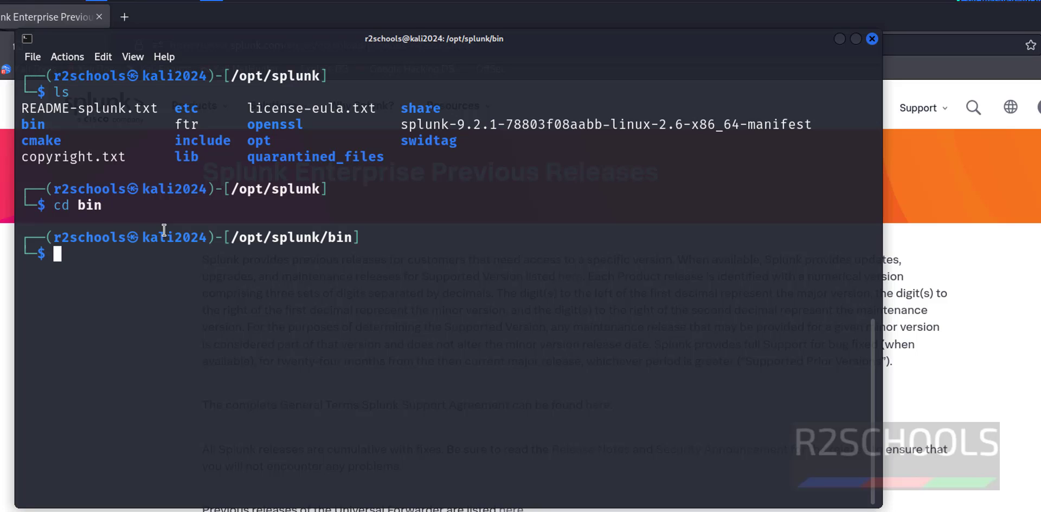
Run ./splunk start, accept the license with y, and highlight the download-trial warning.
text(.)
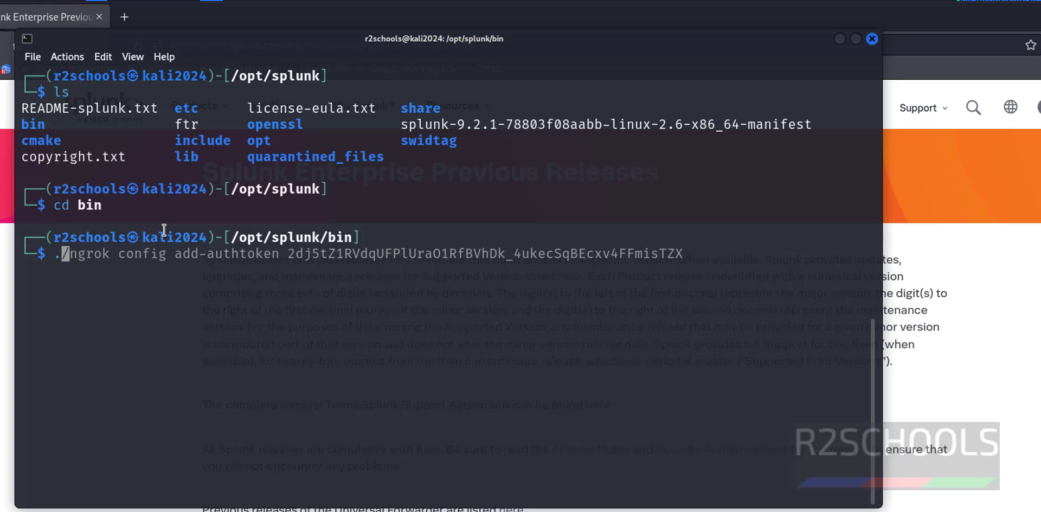
text(/splunk)
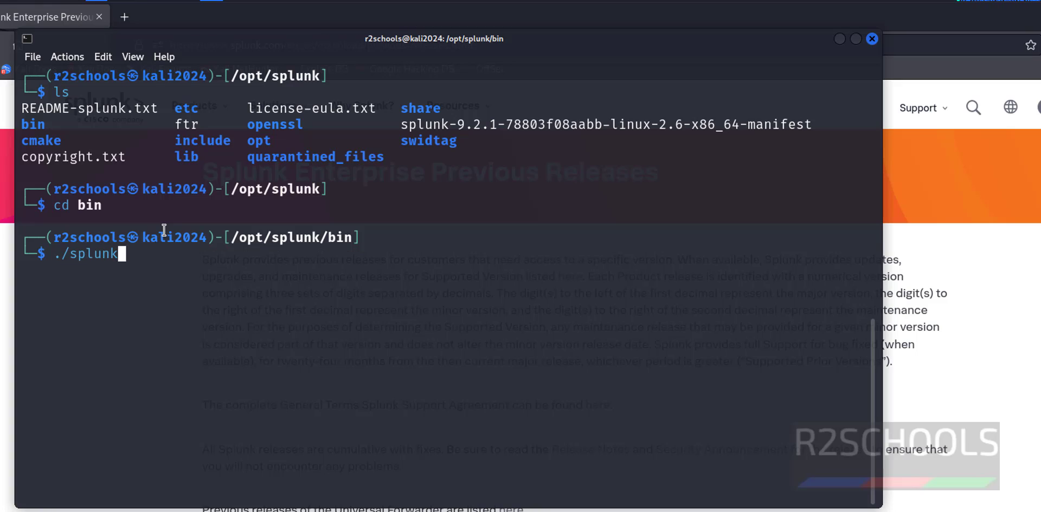
text( start)
key(Return)
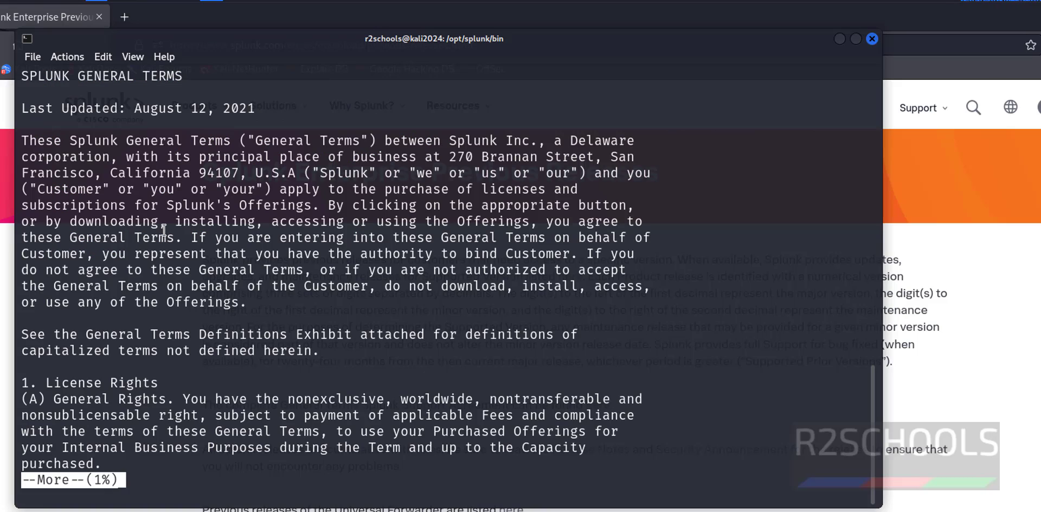
key(space)
key(space)
key(space)
key(space)
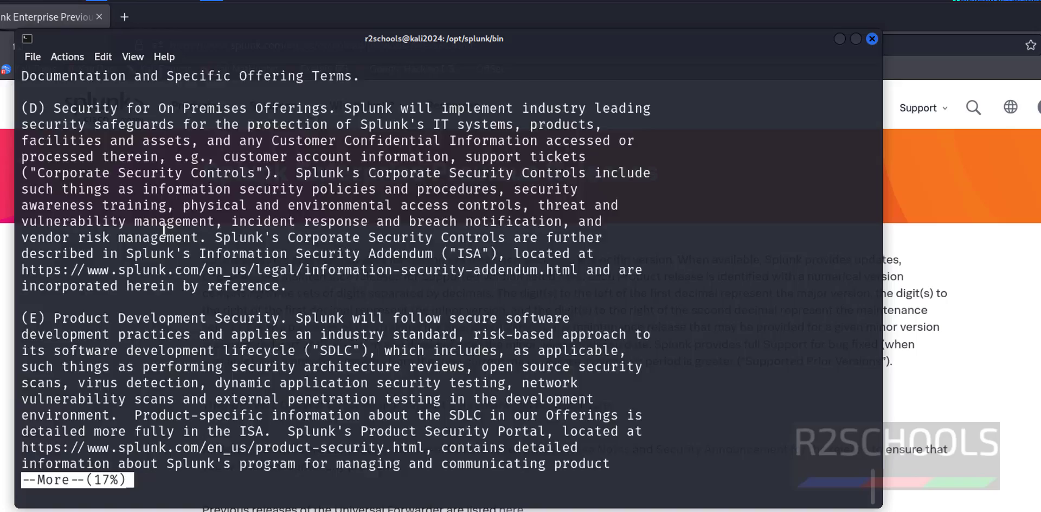
key(space)
key(space)
key(space)
key(space)
key(space)
key(space)
key(space)
key(space)
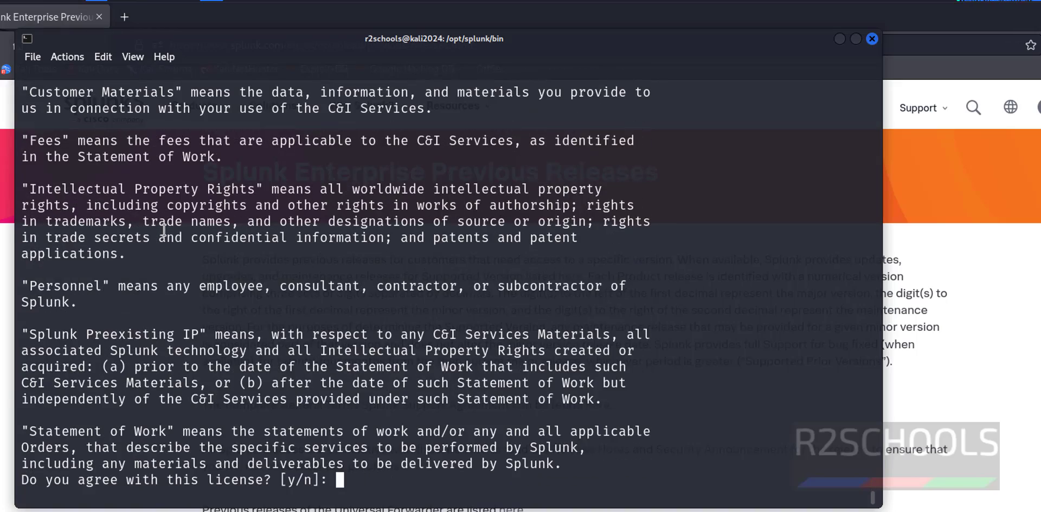
text(y)
key(Return)
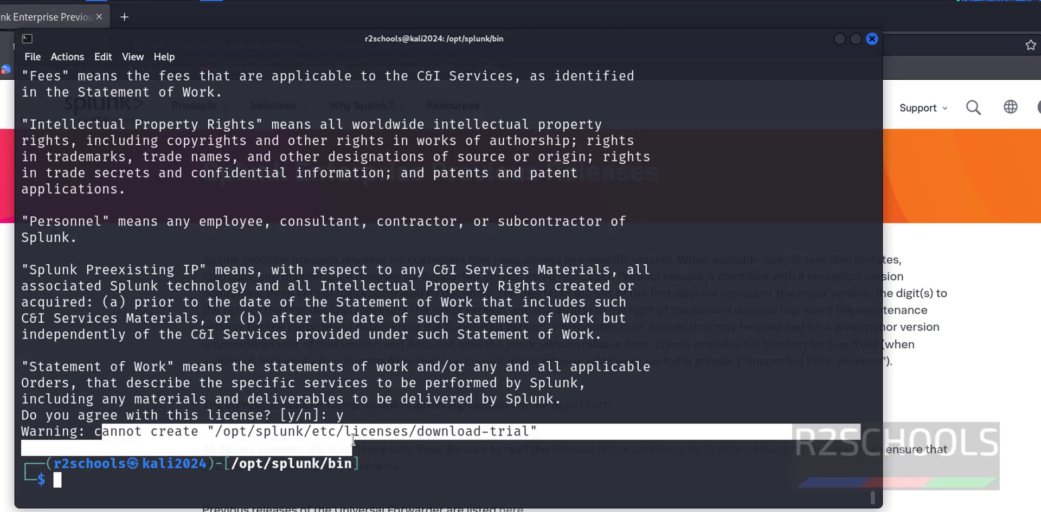
drag(95, 433, 531, 431)
click(555, 446)
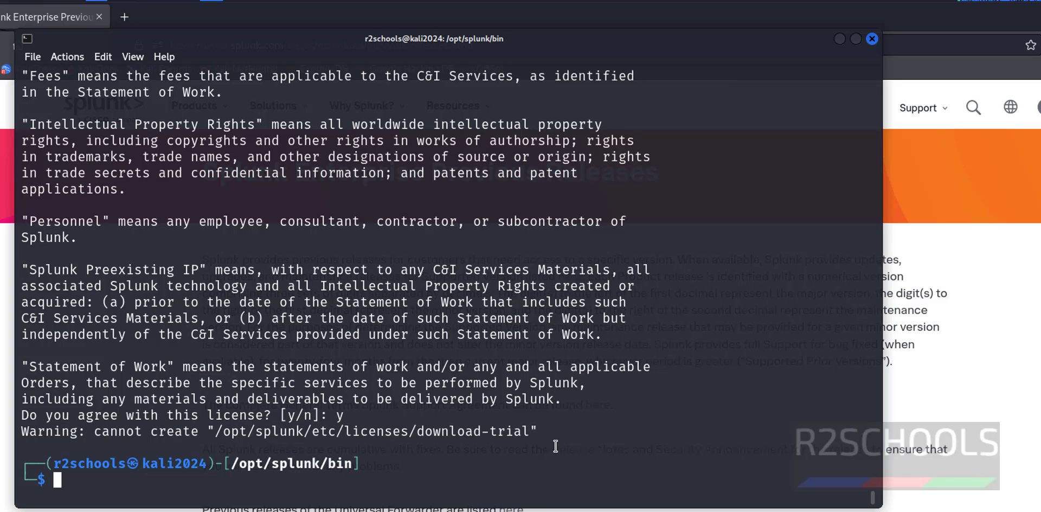
Clear the screen and confirm with pwd that the directory is /opt/splunk/bin.
text(sudo dpkg -i splunk-9.2.1-78803f08aabb-linux-2.6-amd64.deb)
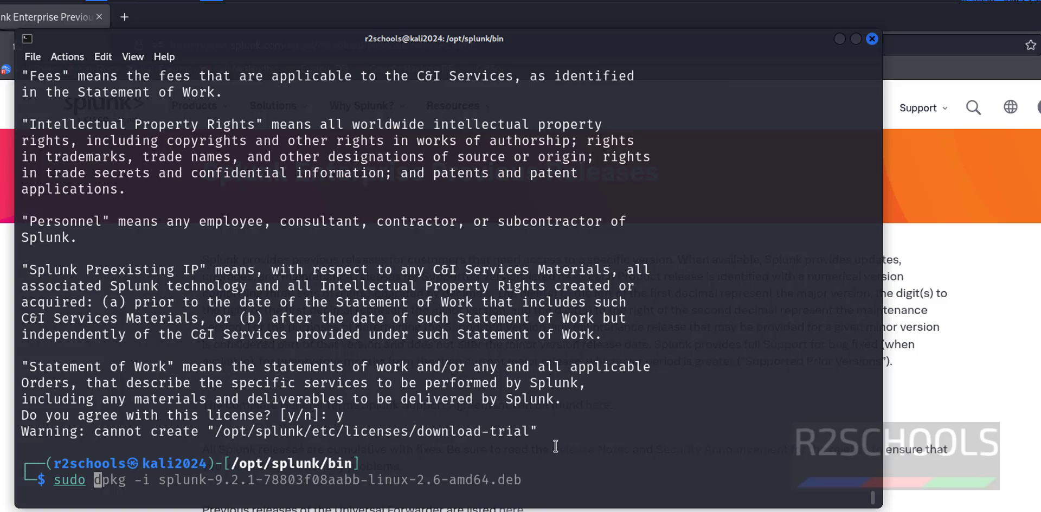
key(BackSpace)
key(BackSpace)
key(BackSpace)
key(ctrl+l)
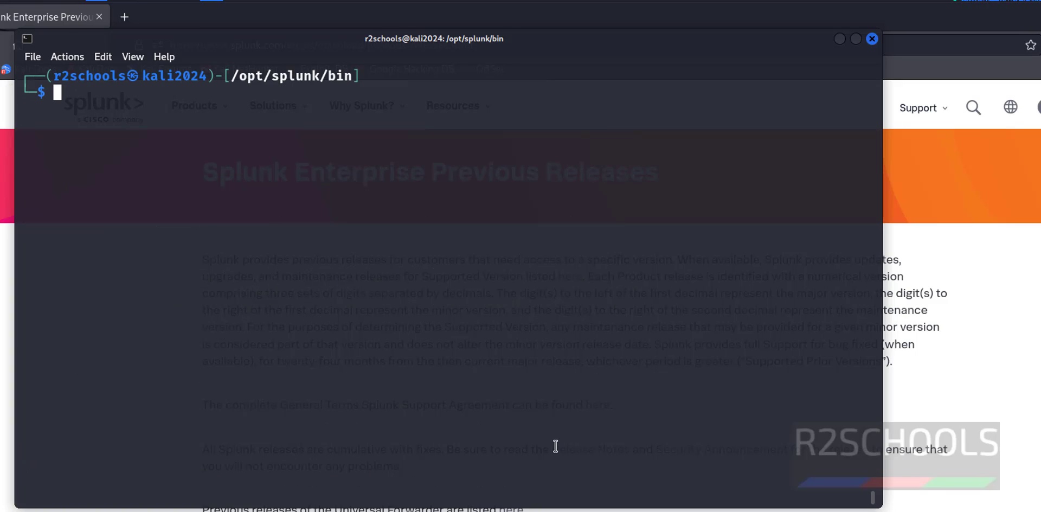
text(pwd)
key(Return)
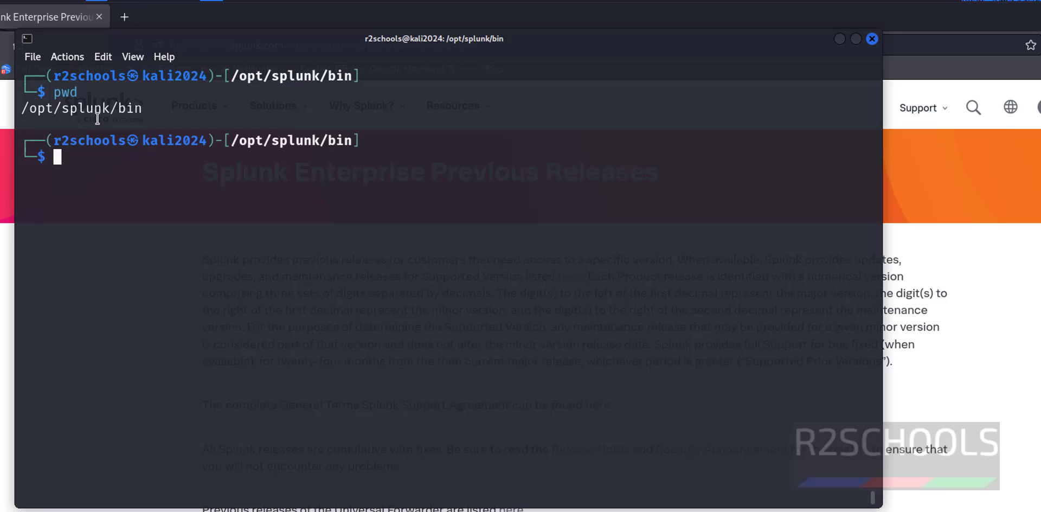
double_click(65, 111)
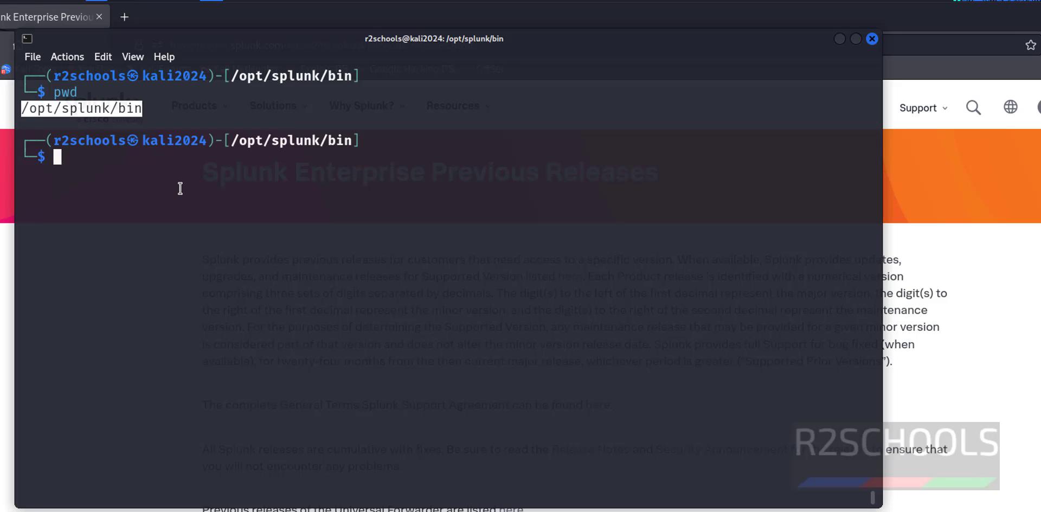
Launch sudo ./splunk start and page through the license to the agreement question.
text(sudo ./)
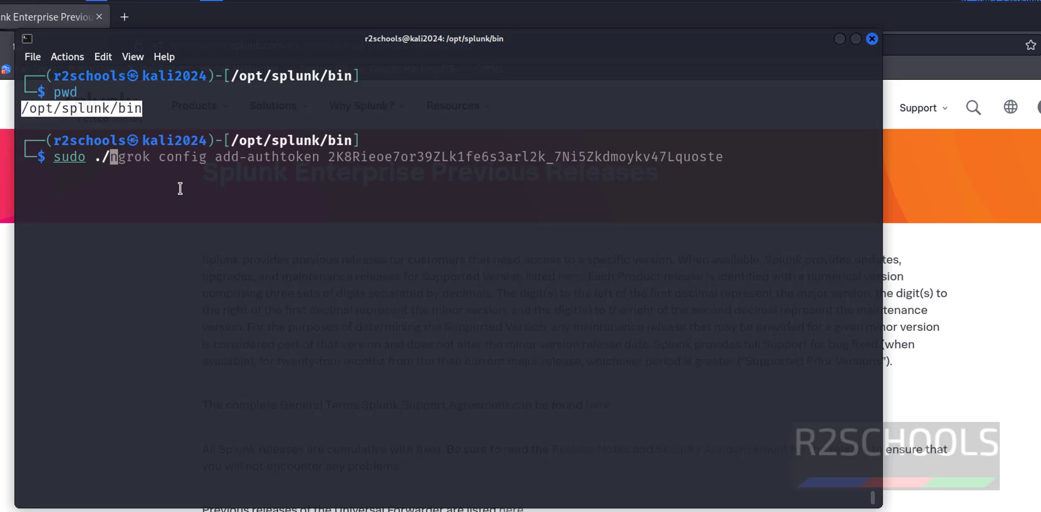
text(splunk)
key(Tab)
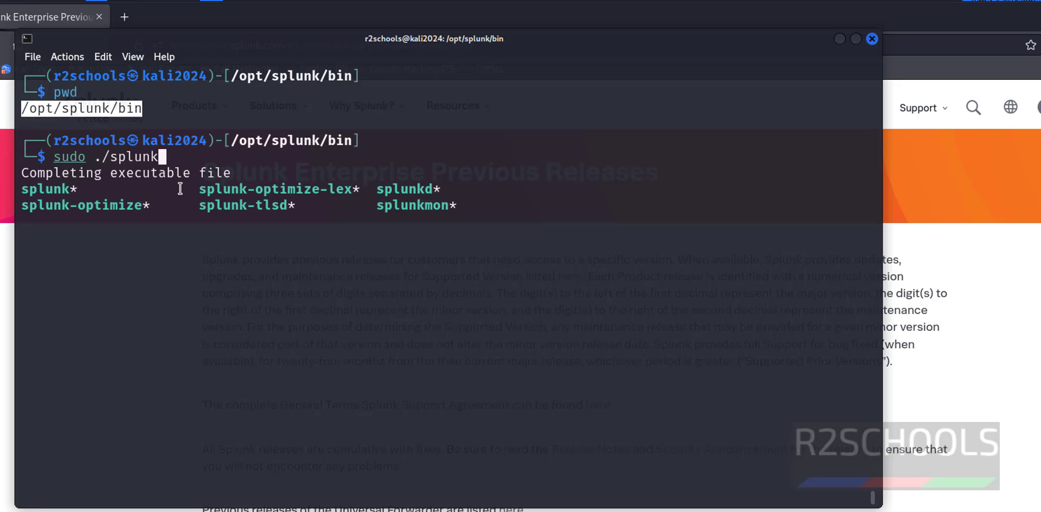
text(start)
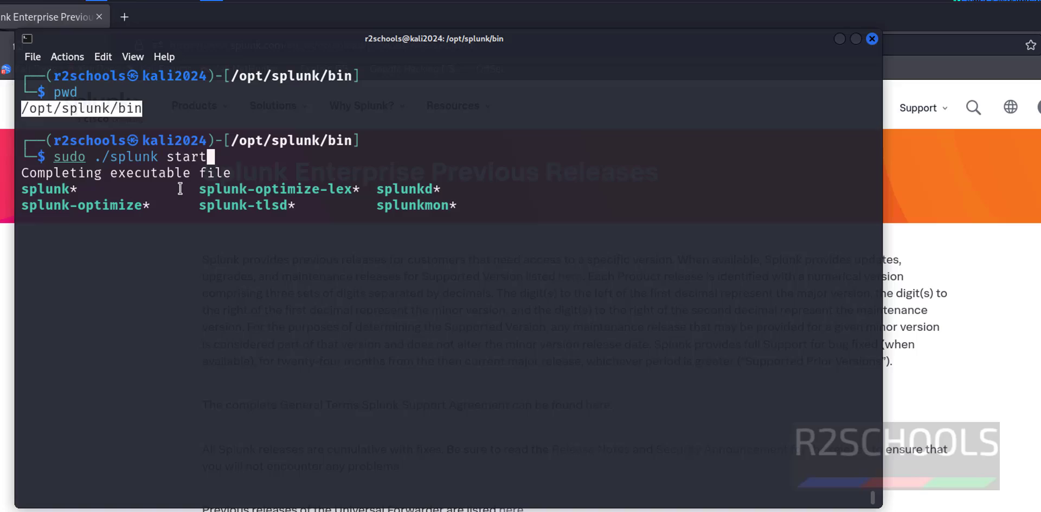
key(Return)
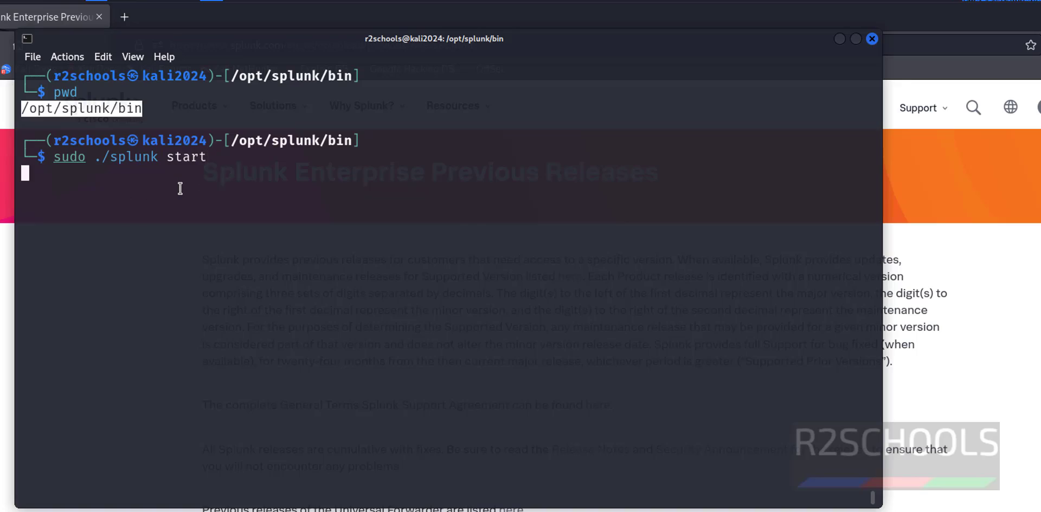
key(space)
key(space)
key(space)
key(space)
key(space)
key(space)
key(space)
key(space)
key(space)
key(space)
key(space)
key(space)
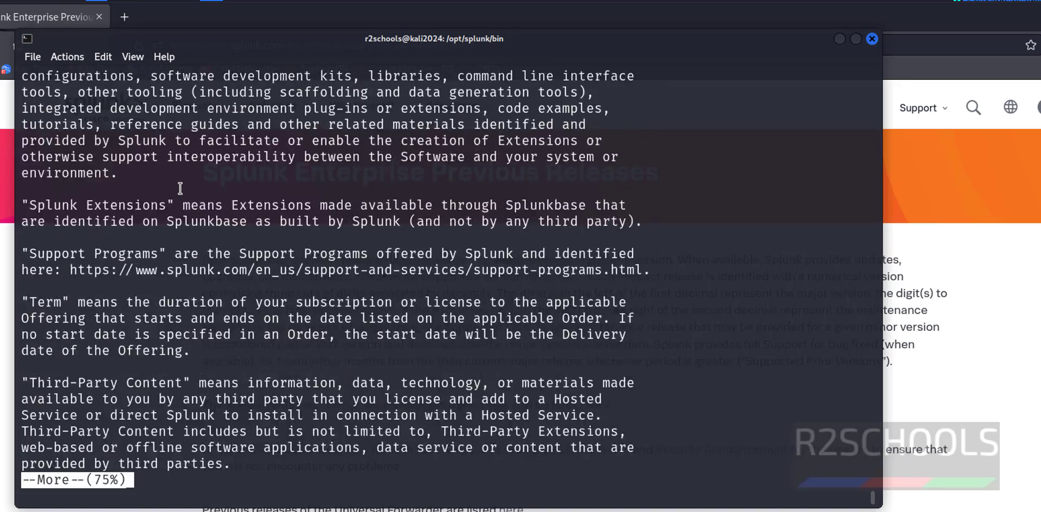
key(space)
key(space)
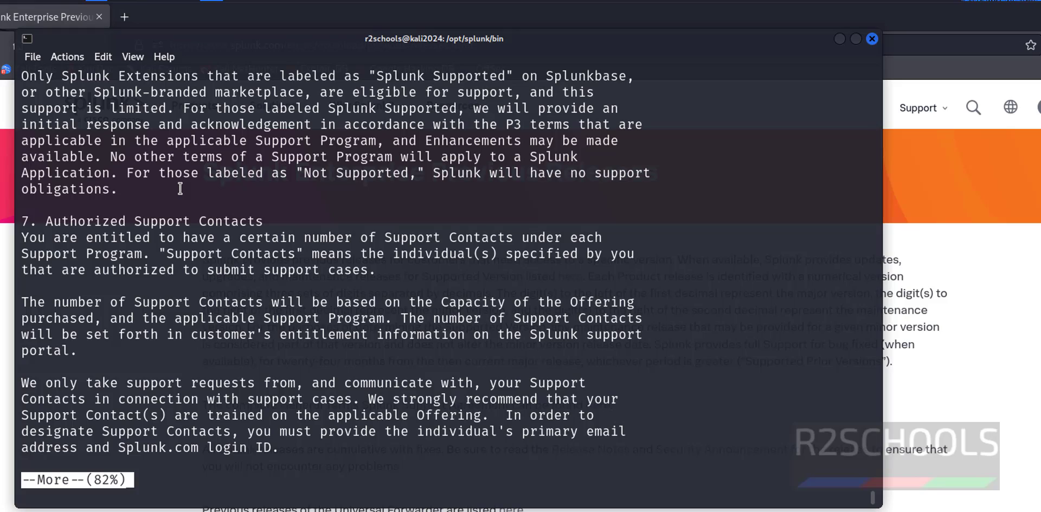
key(space)
key(space)
key(space)
key(space)
key(space)
key(space)
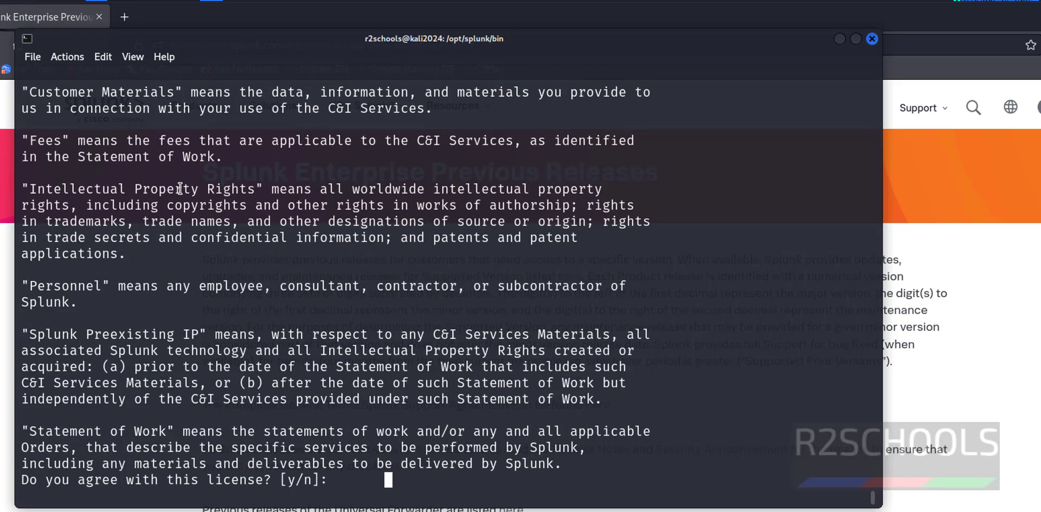
key(BackSpace)
key(BackSpace)
key(BackSpace)
key(BackSpace)
key(BackSpace)
key(BackSpace)
Accept the Splunk license and create the splunk_admin administrator with a confirmed password.
text(y)
key(Return)
text(sp)
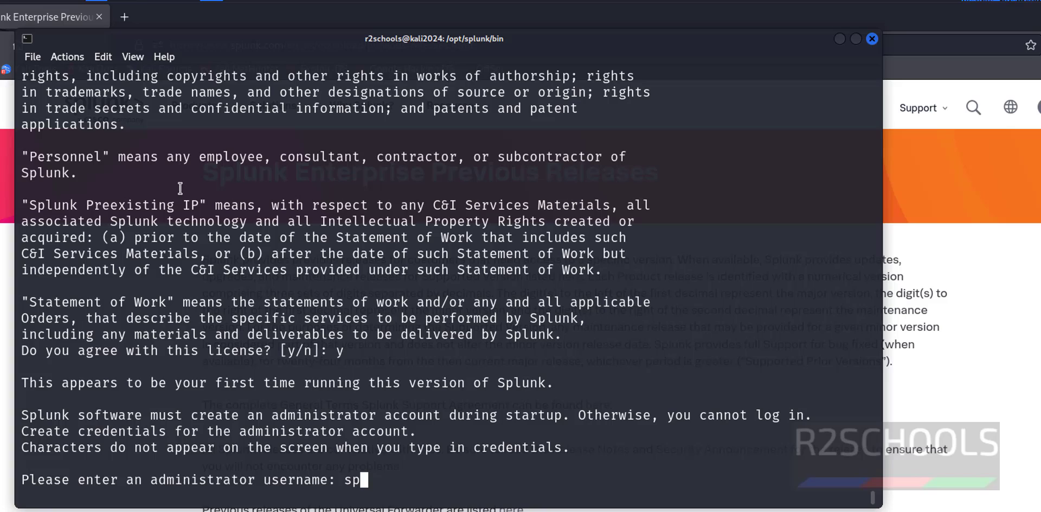
text(l)
text(unk_admin)
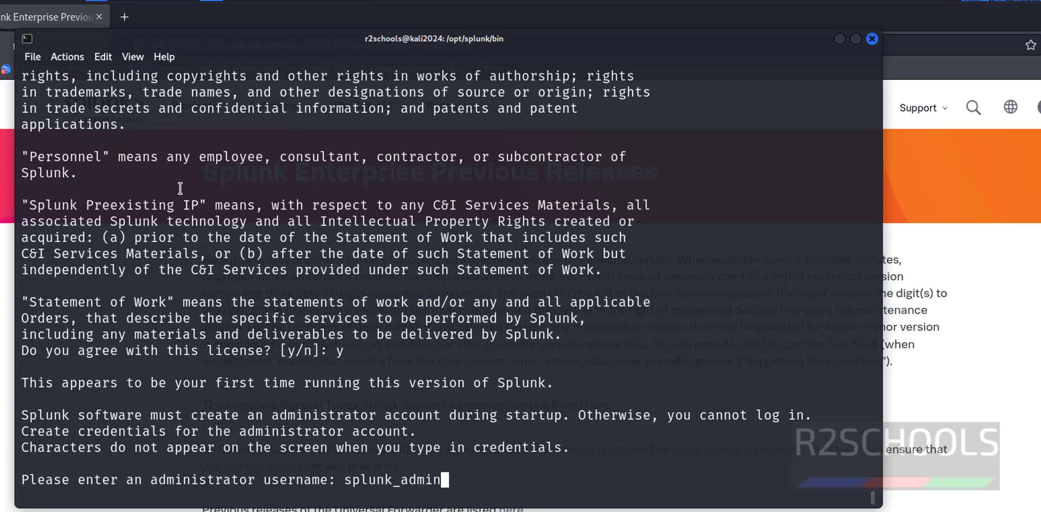
key(Return)
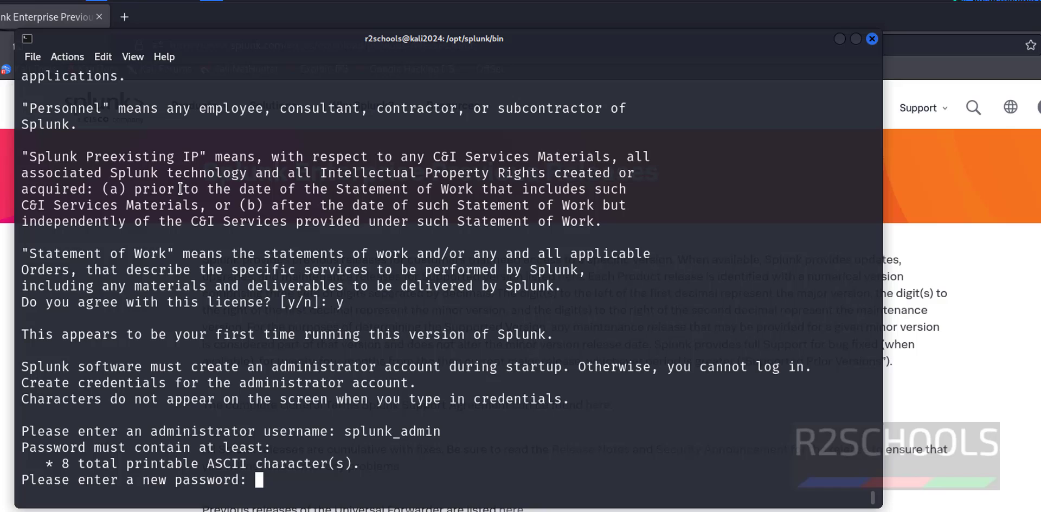
key(Return)
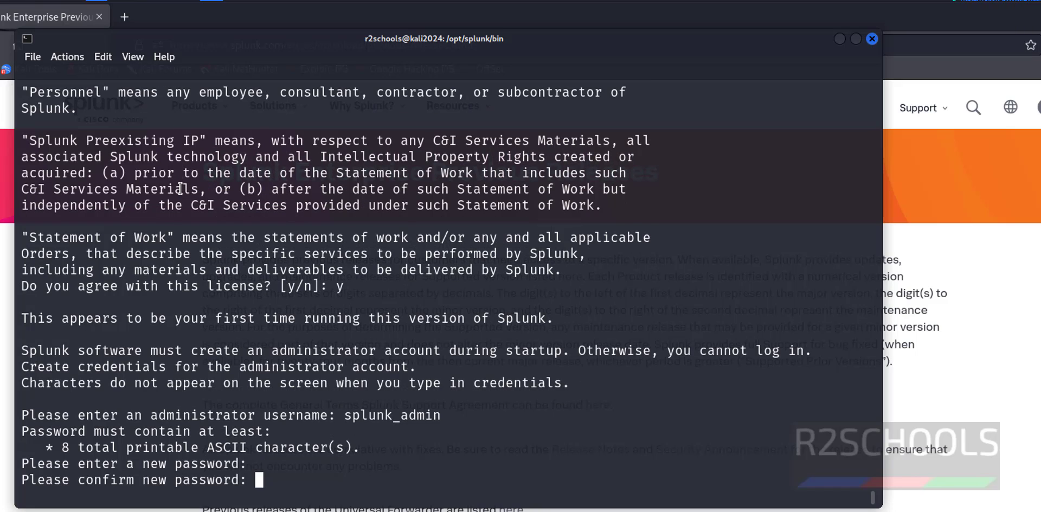
key(Return)
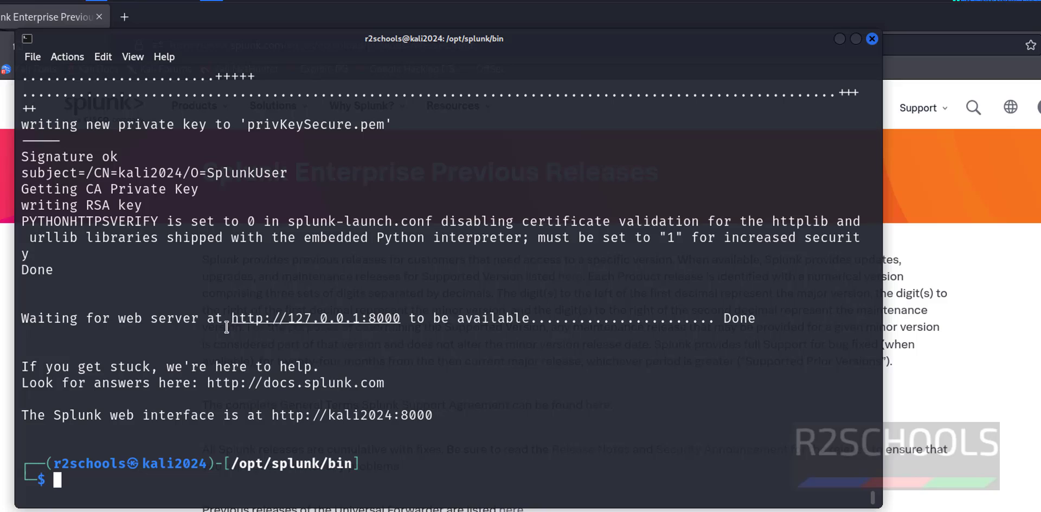
drag(232, 318, 401, 318)
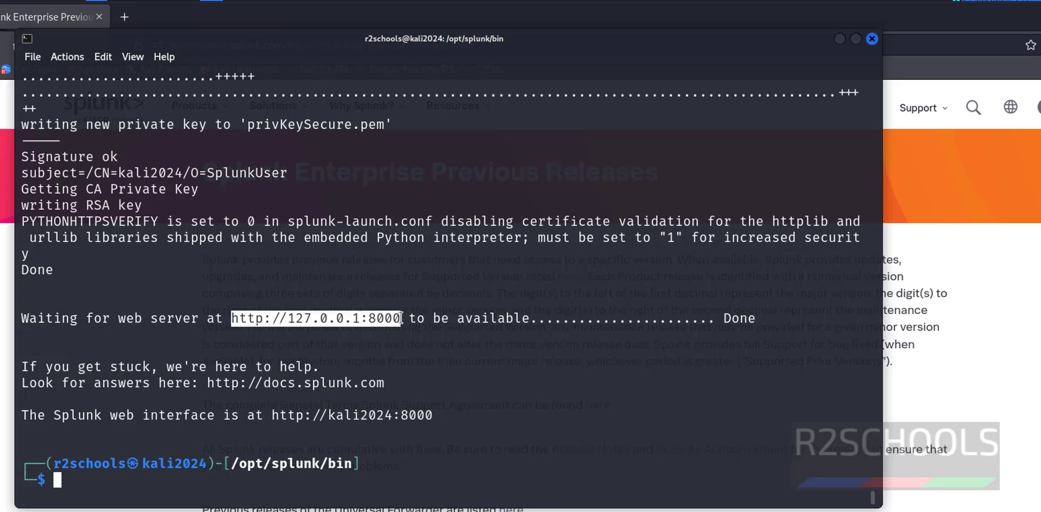
right_click(326, 317)
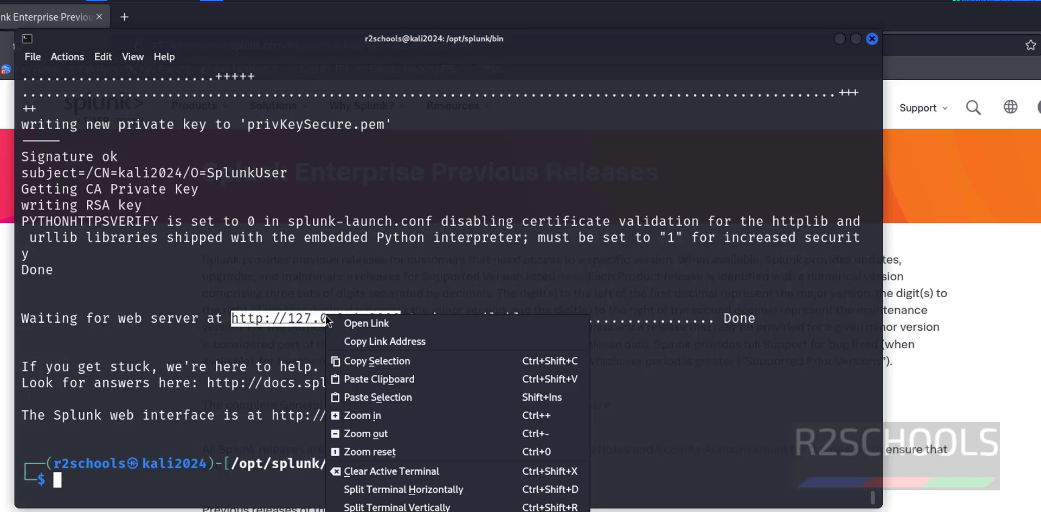
click(363, 367)
click(1007, 291)
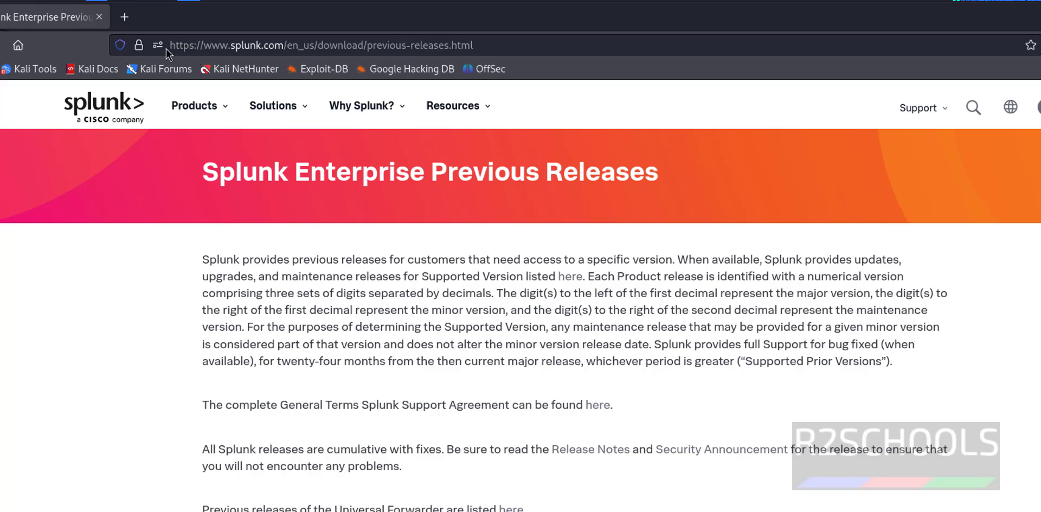
Load the copied 127.0.0.1:8000 Splunk address in a new Firefox tab.
click(125, 18)
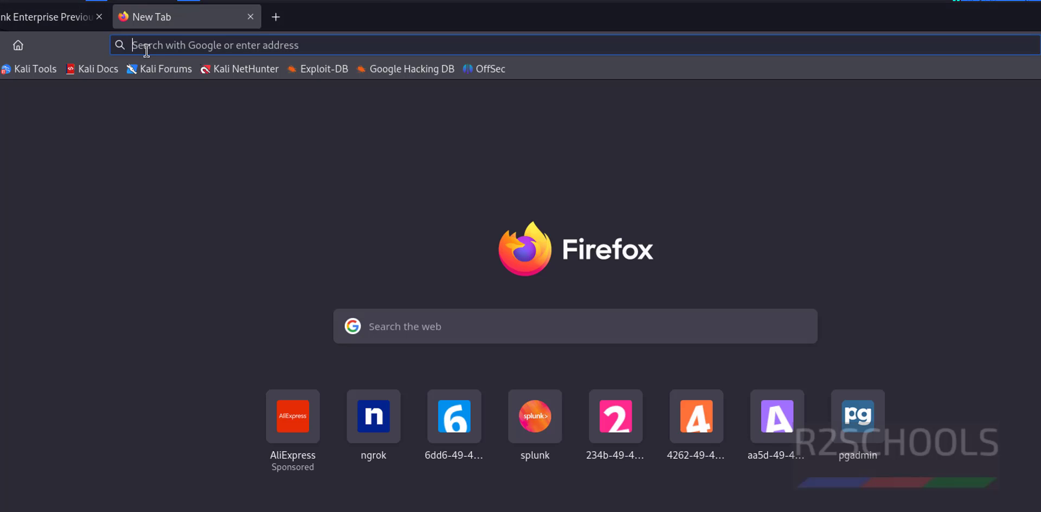
key(ctrl+v)
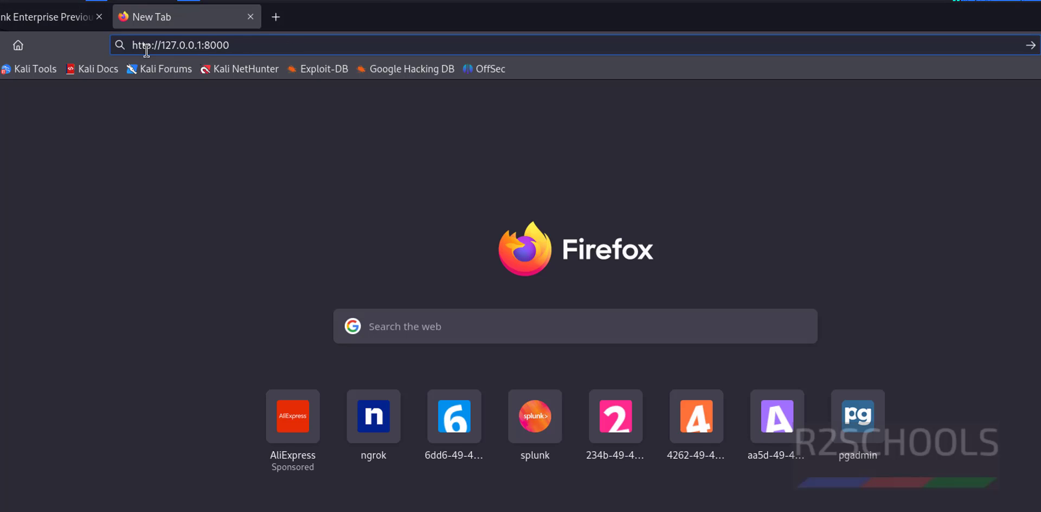
key(Return)
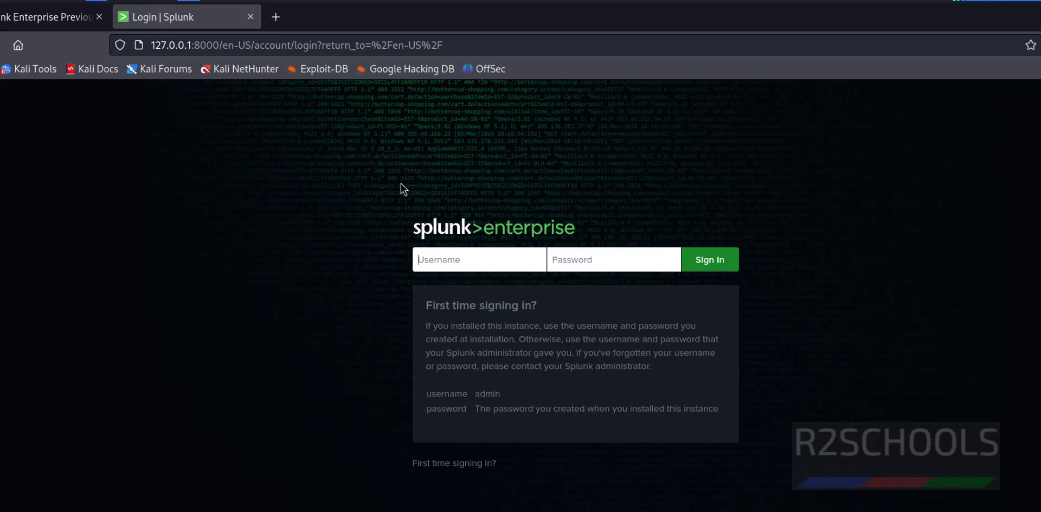
key(alt+Tab)
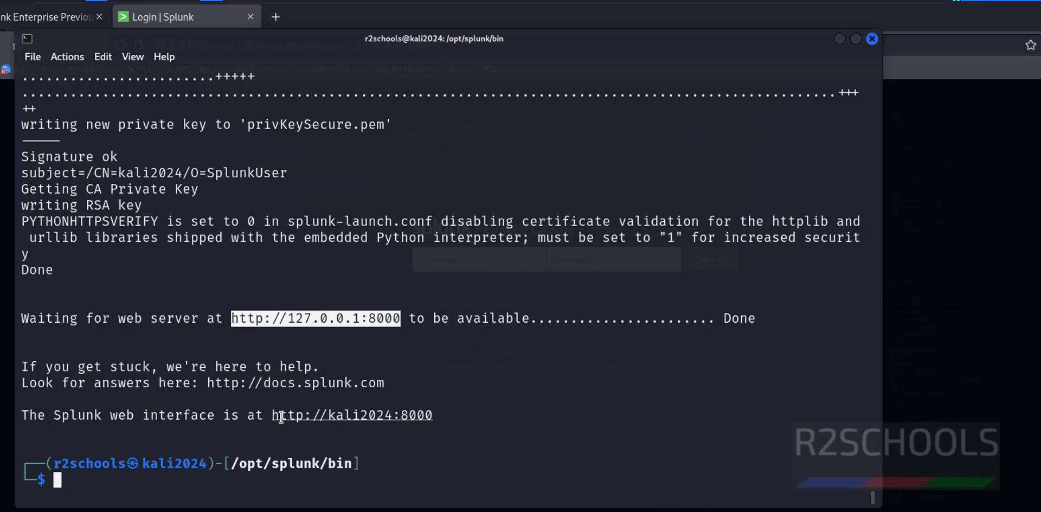
drag(273, 415, 432, 416)
right_click(377, 417)
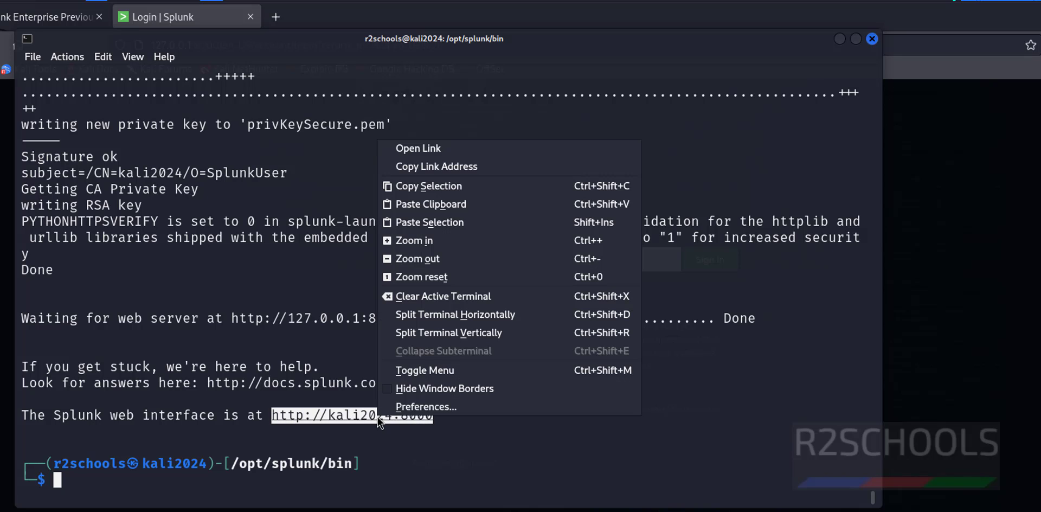
click(422, 188)
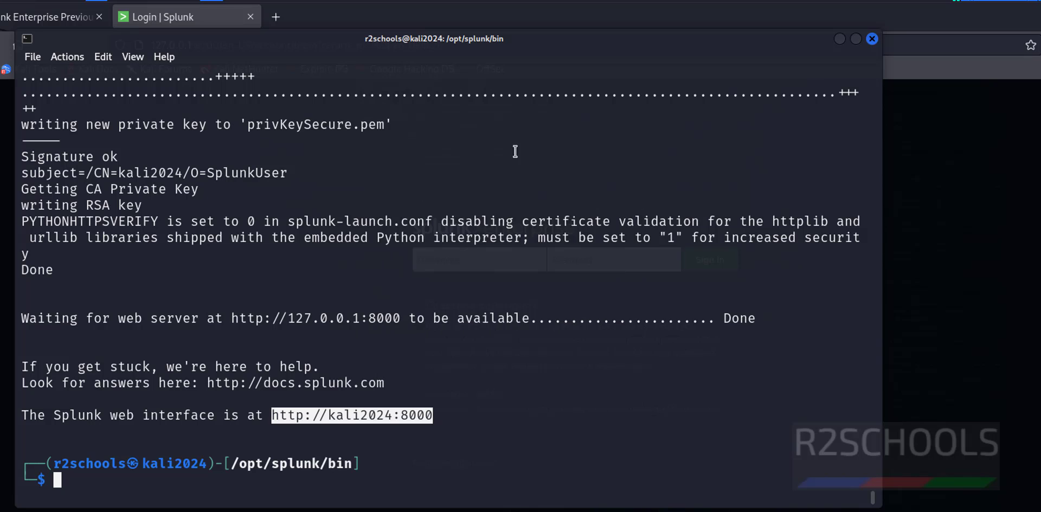
click(275, 19)
key(ctrl+v)
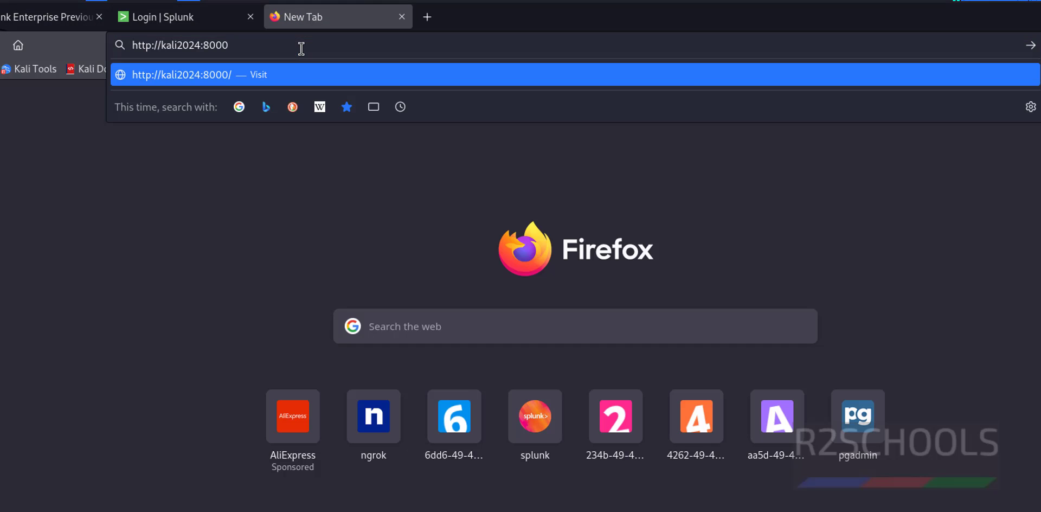
key(Return)
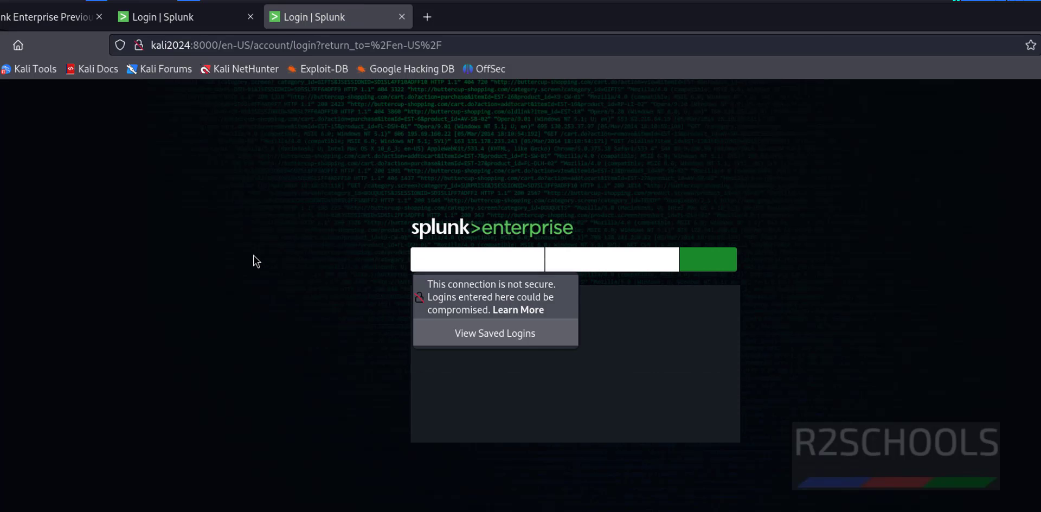
key(alt+Tab)
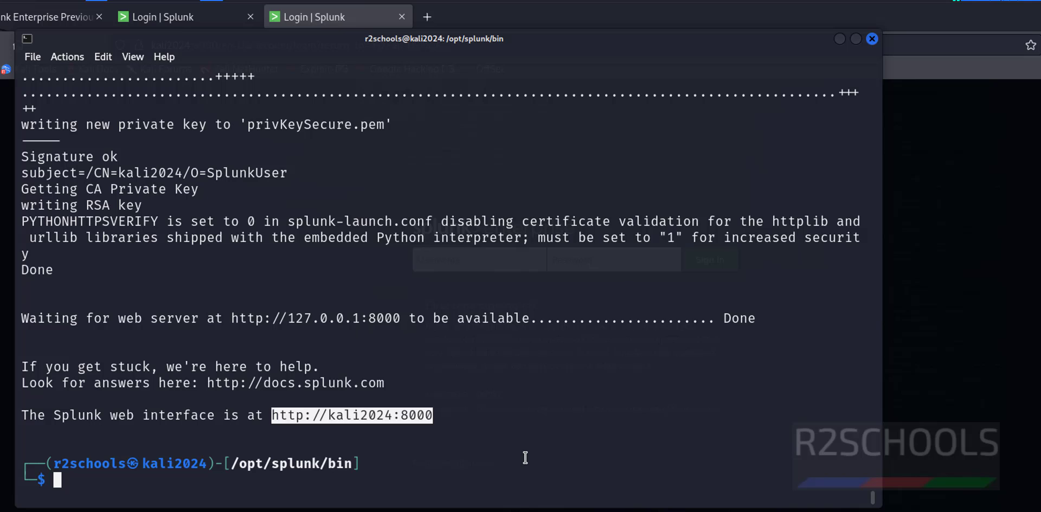
Run ifconfig and copy the eth0 IP address 192.168.129.143.
text(ifconf)
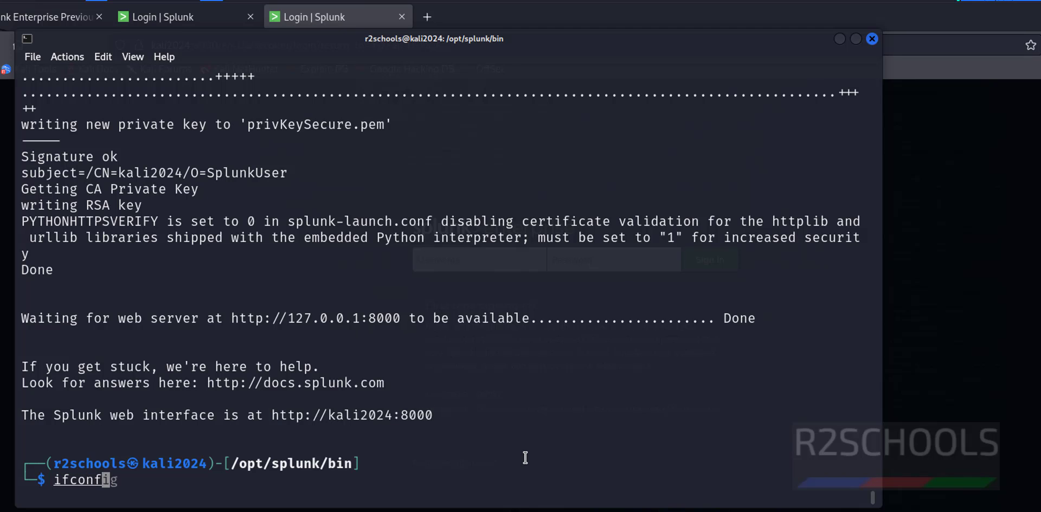
text(ig)
key(Return)
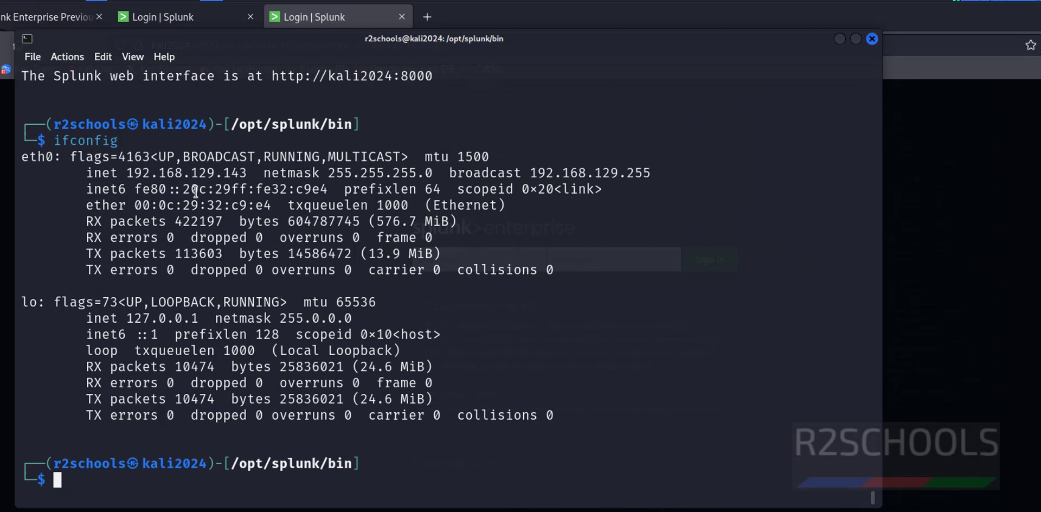
double_click(195, 173)
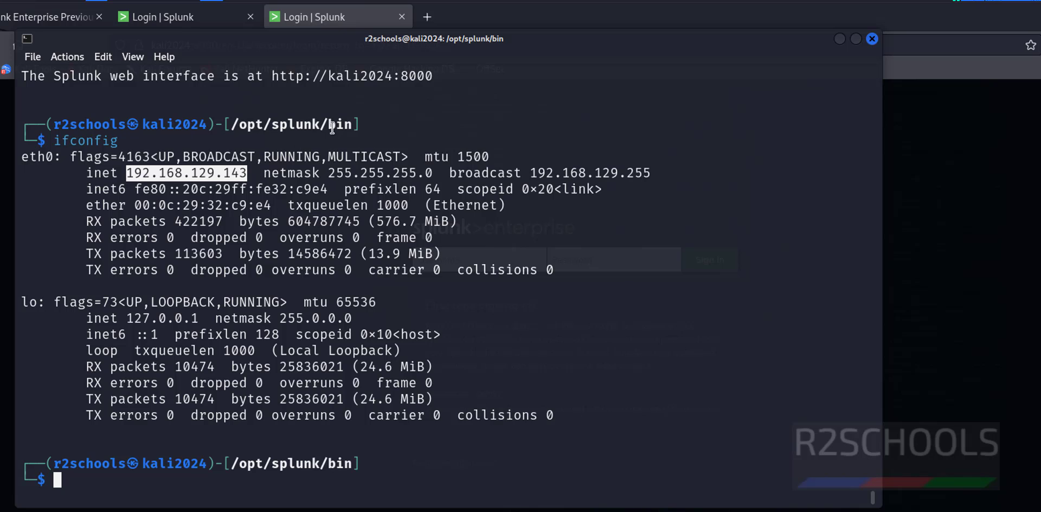
right_click(210, 174)
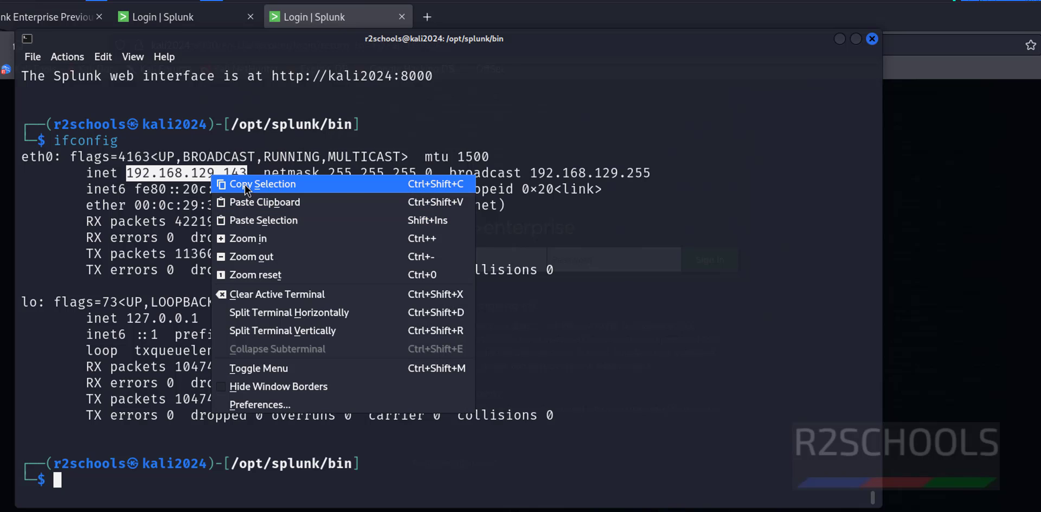
click(245, 184)
Load Splunk at 192.168.129.143:8000 in a new Firefox tab.
click(427, 17)
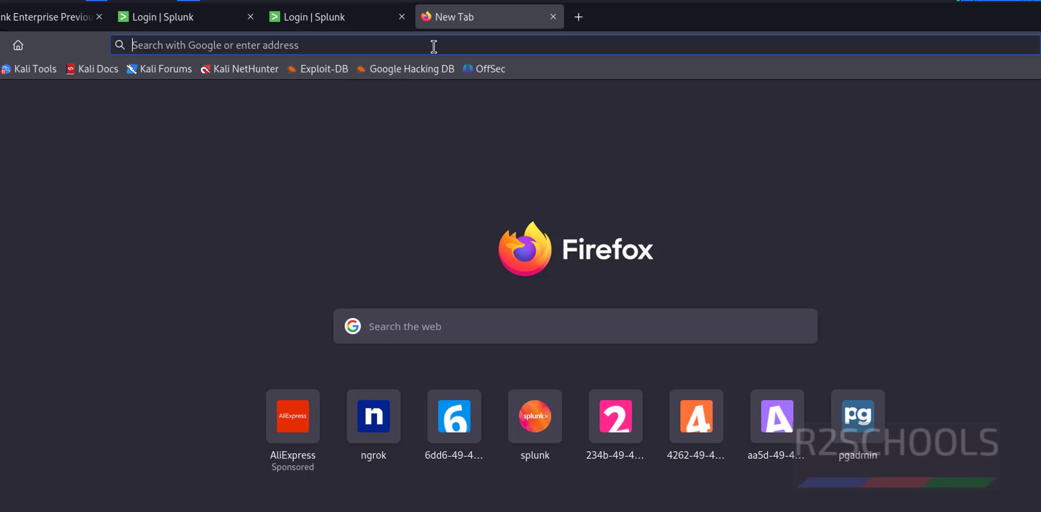
key(ctrl+v)
text(:)
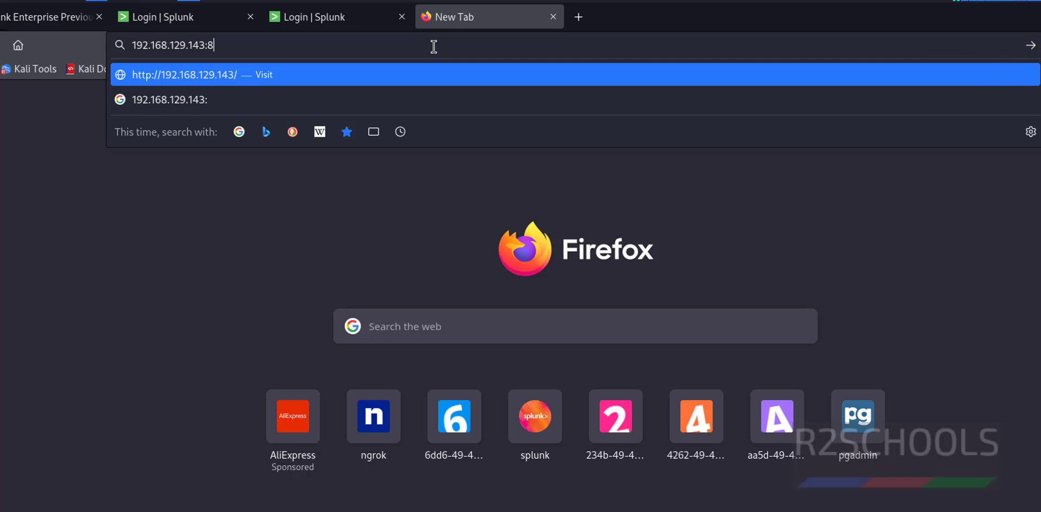
text(8000)
key(Return)
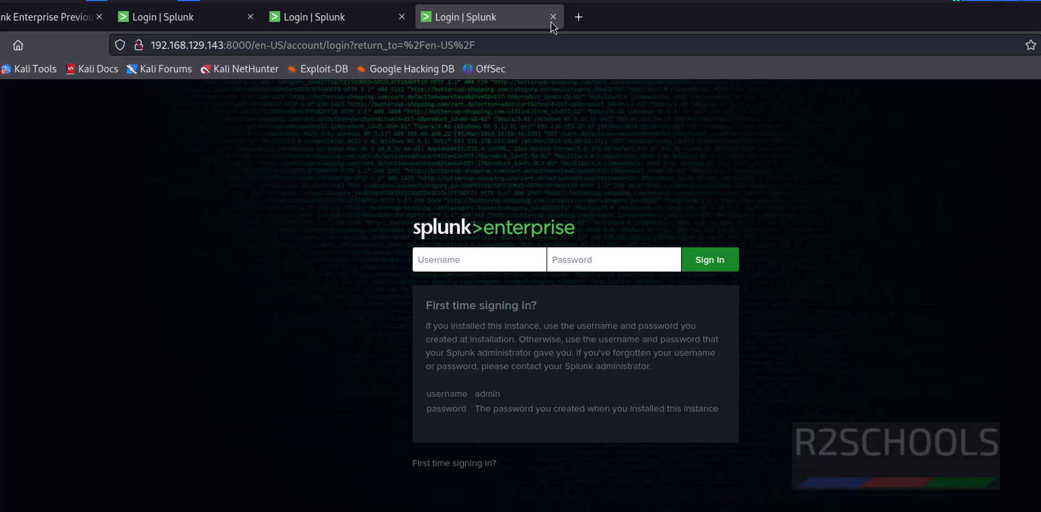
click(401, 17)
click(401, 16)
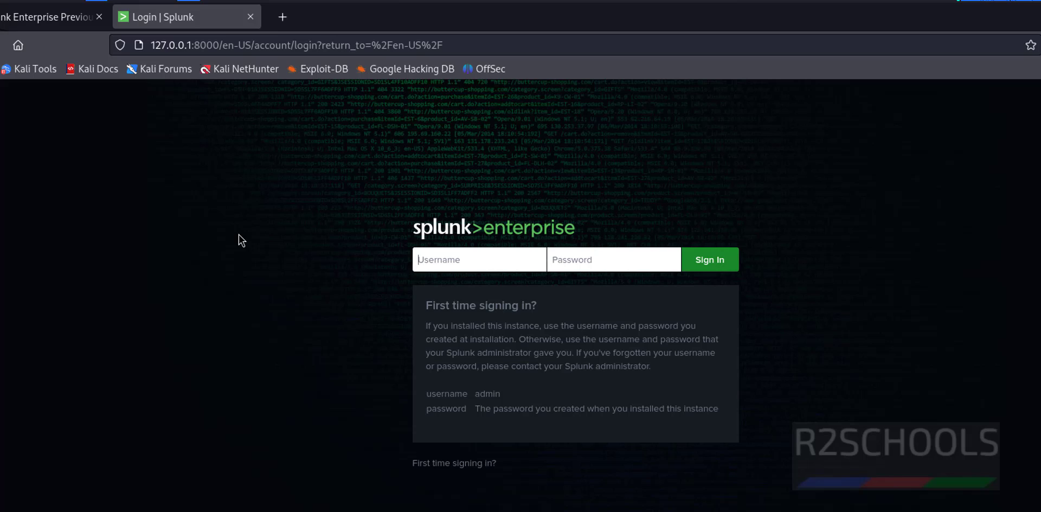
click(460, 258)
text(splunk)
text(_admin)
key(Tab)
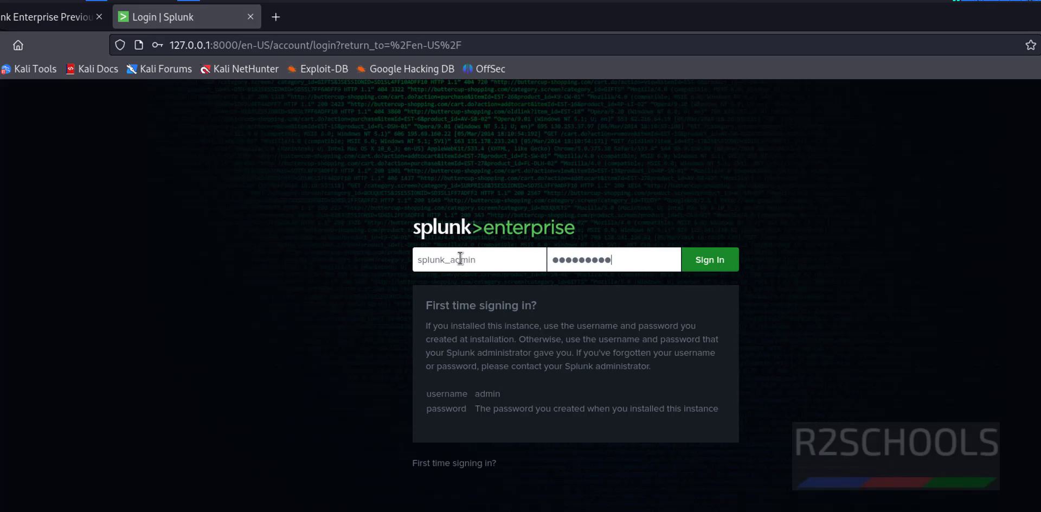
click(711, 265)
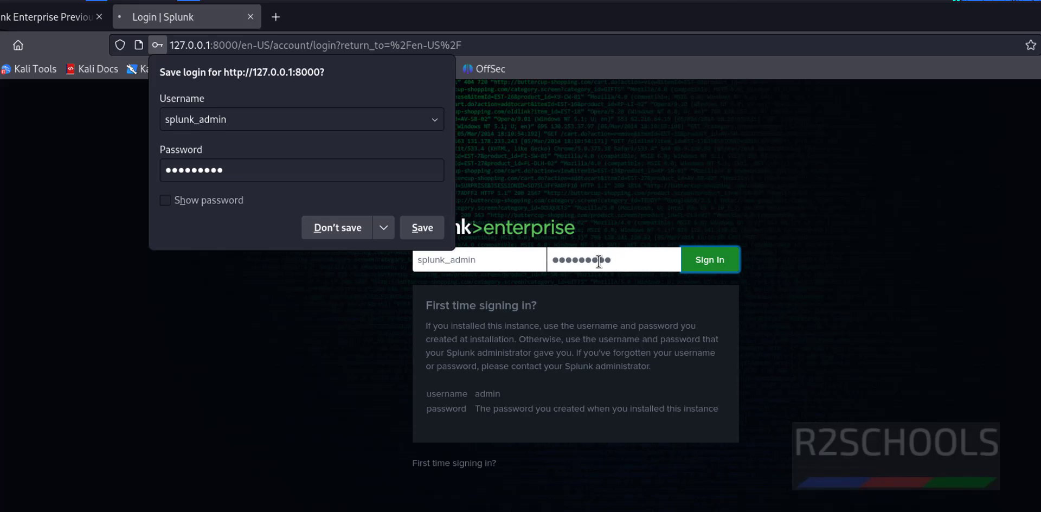
click(353, 232)
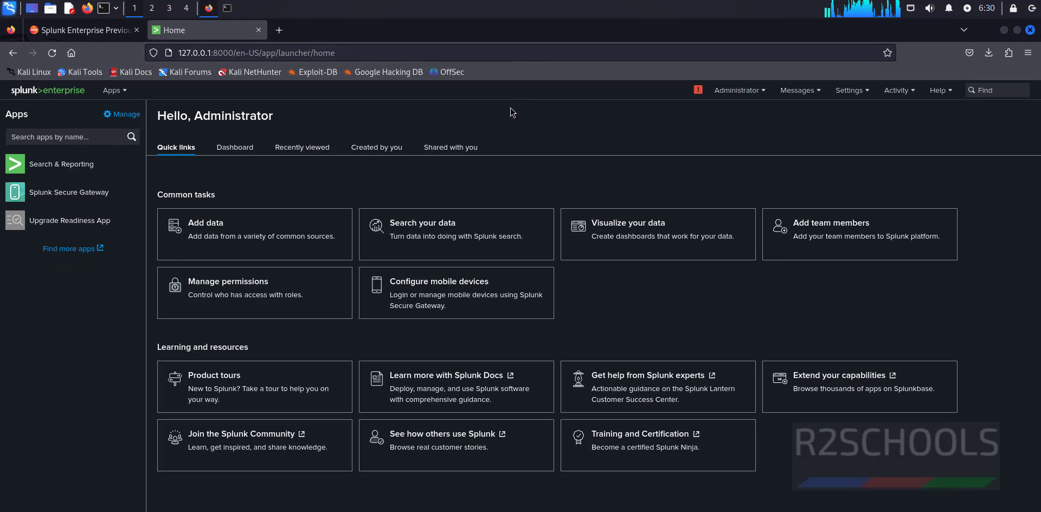
Switch the home page to the Dashboard panel, then back to Quick links.
click(232, 152)
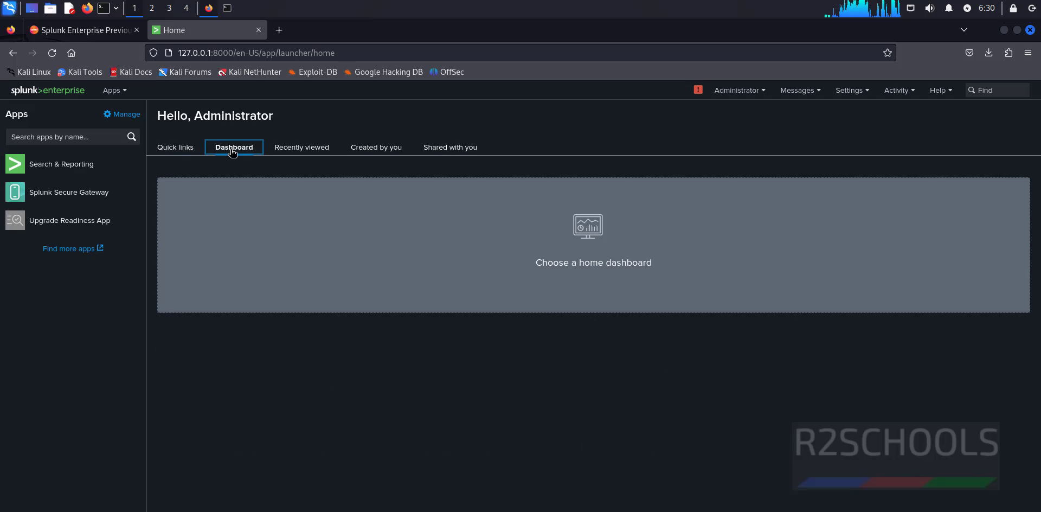
click(193, 151)
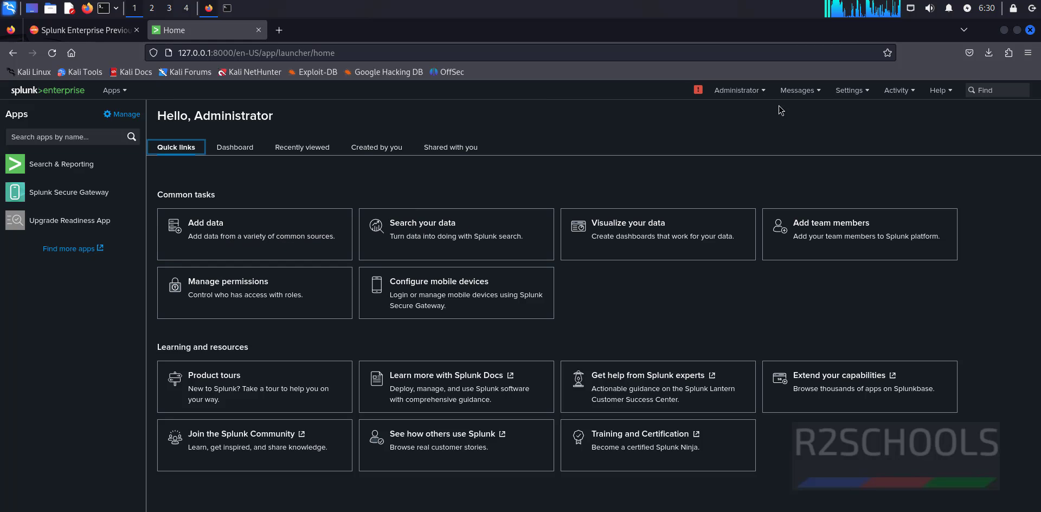
Open Administrator > Account Settings and review the name, email and password fields unchanged.
click(741, 92)
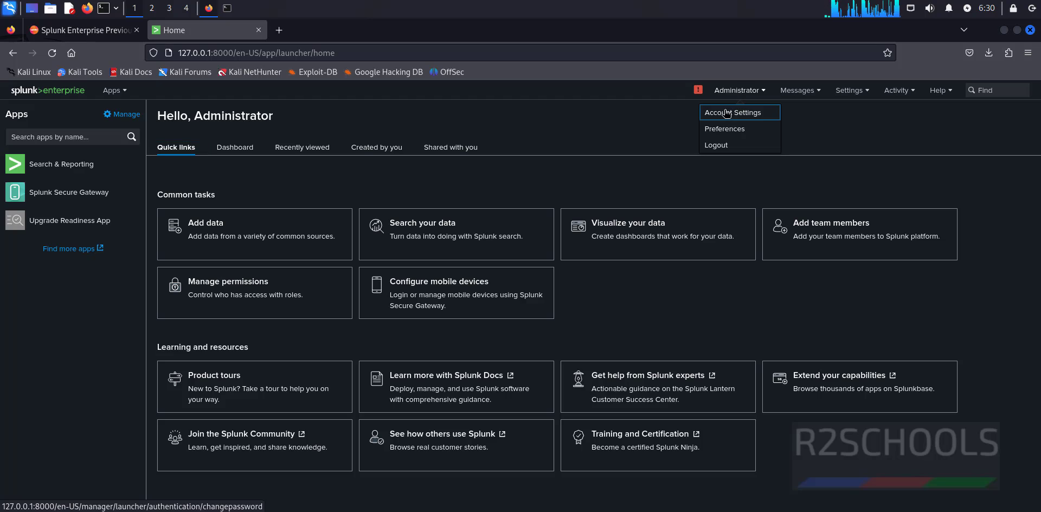
click(723, 114)
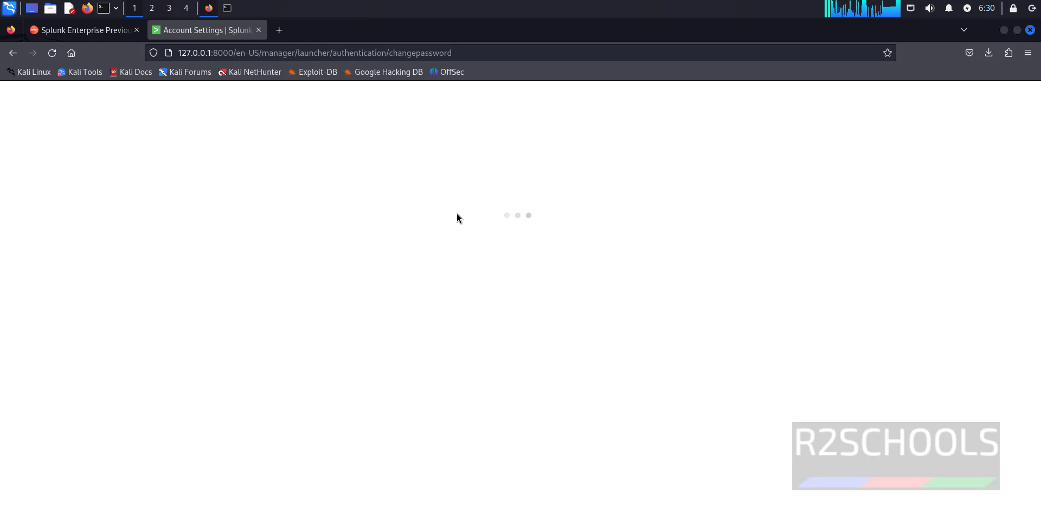
click(453, 210)
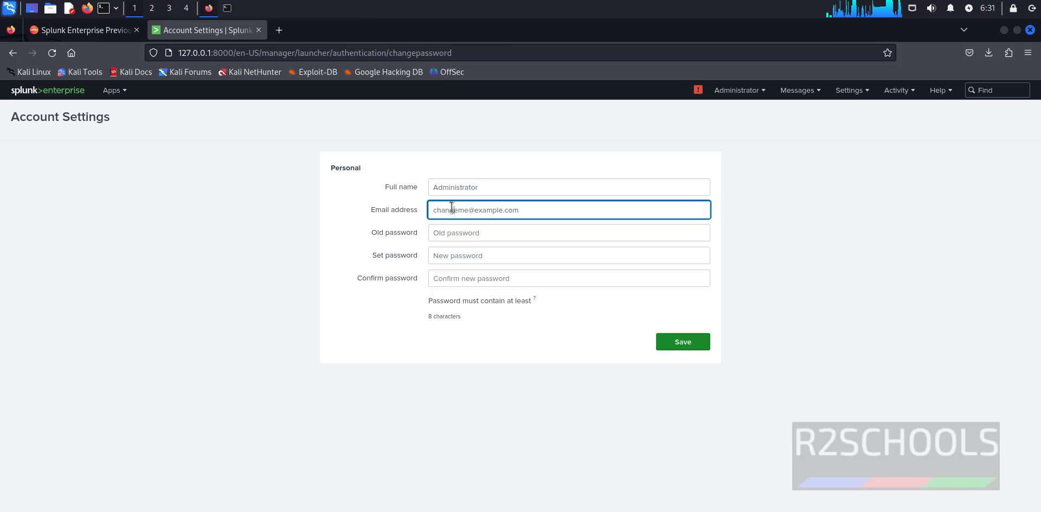
click(466, 233)
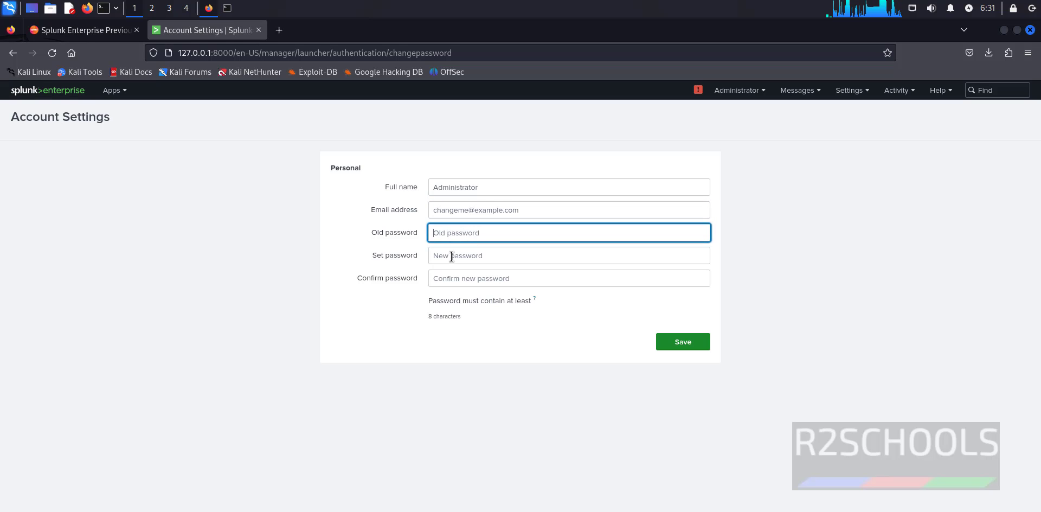
click(443, 258)
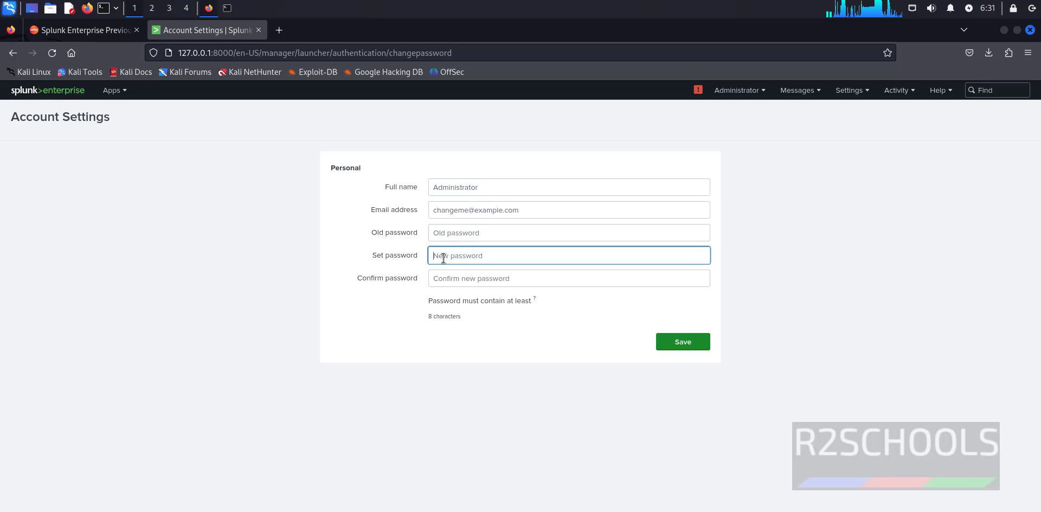
click(401, 393)
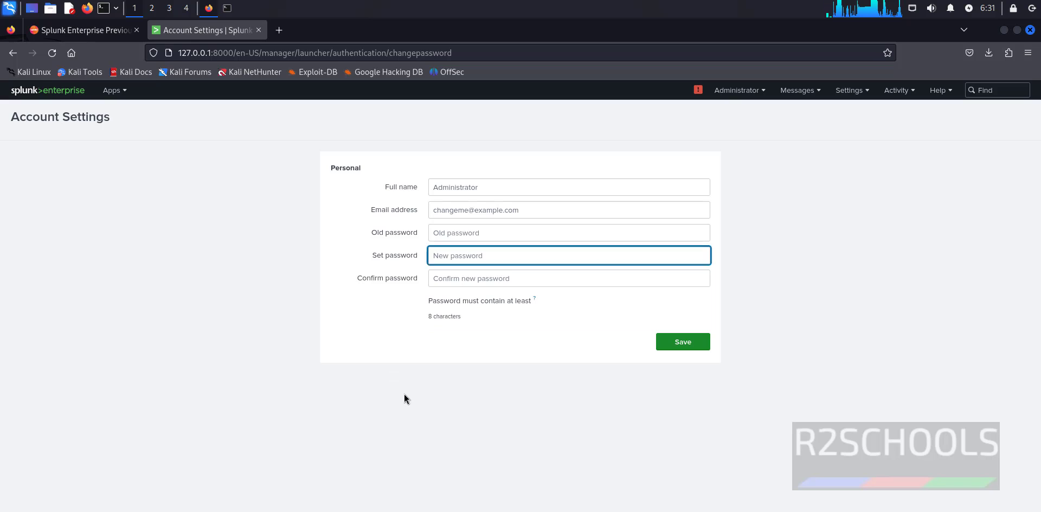
click(429, 194)
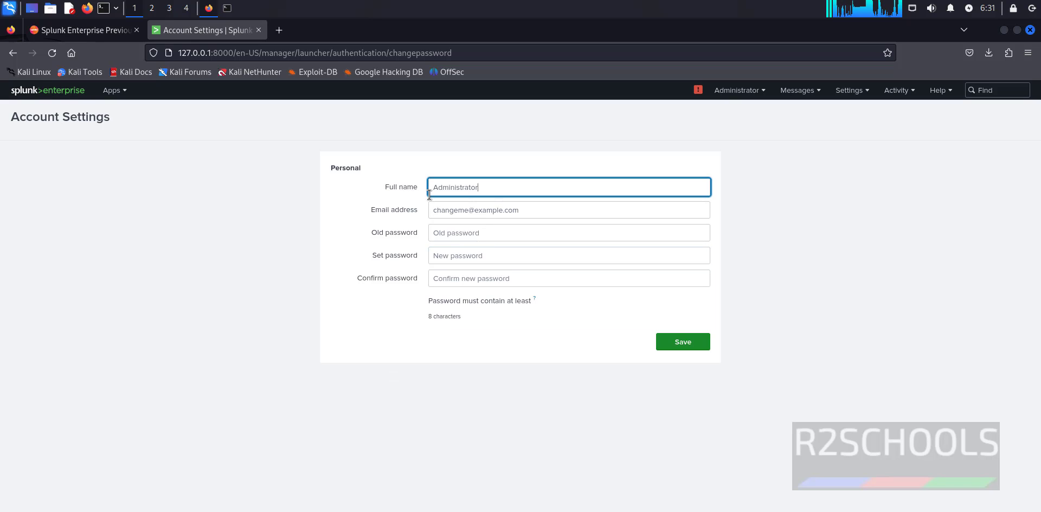
click(748, 226)
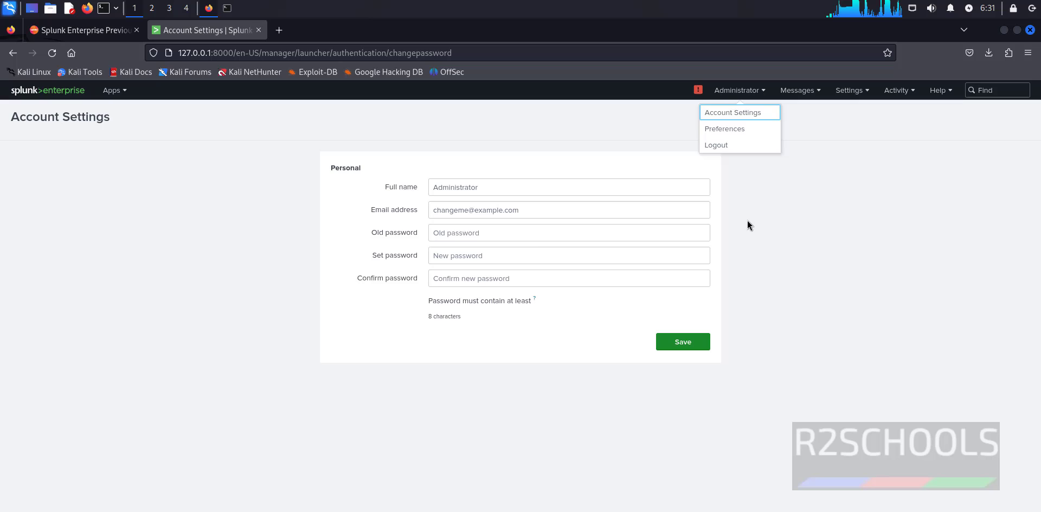
click(504, 258)
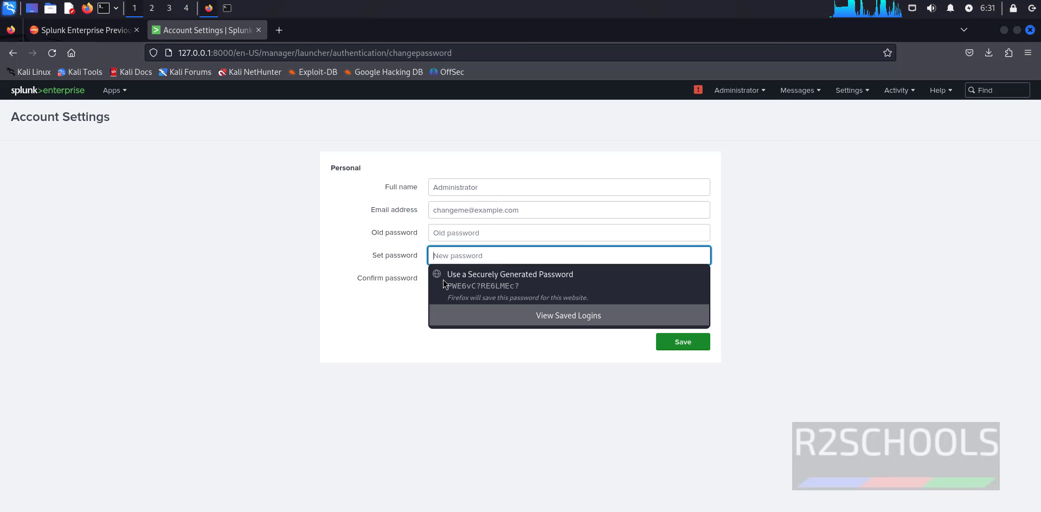
click(403, 317)
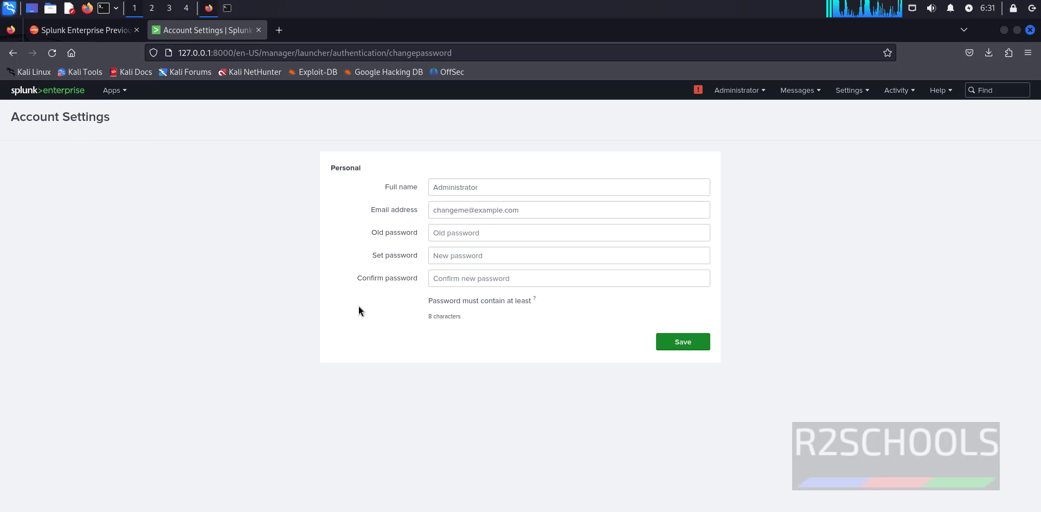
Return to the Splunk home page via the Splunk logo.
click(36, 92)
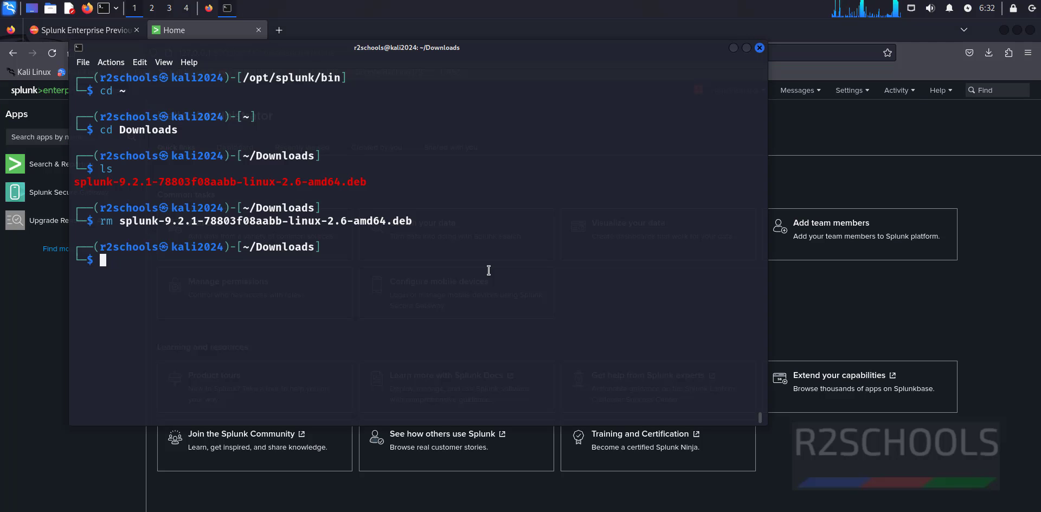